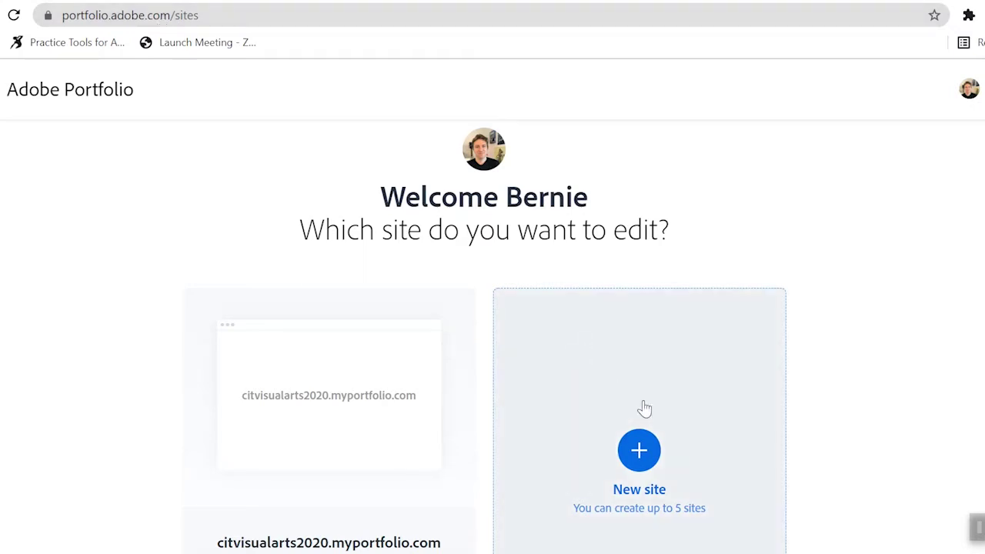
Step: Start a new site and browse the Full Portfolio theme cards
left_click(638, 457)
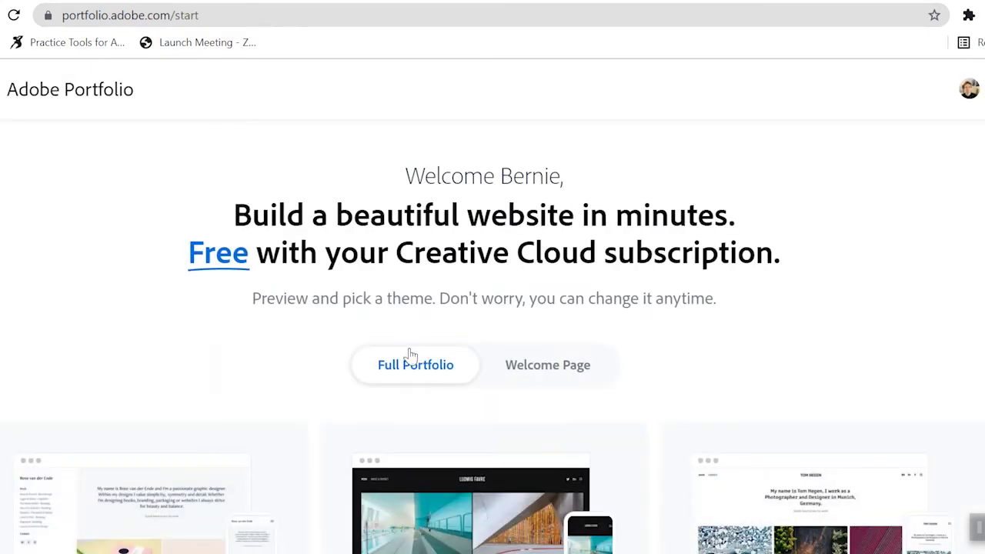
scroll(690, 329, "down", 2)
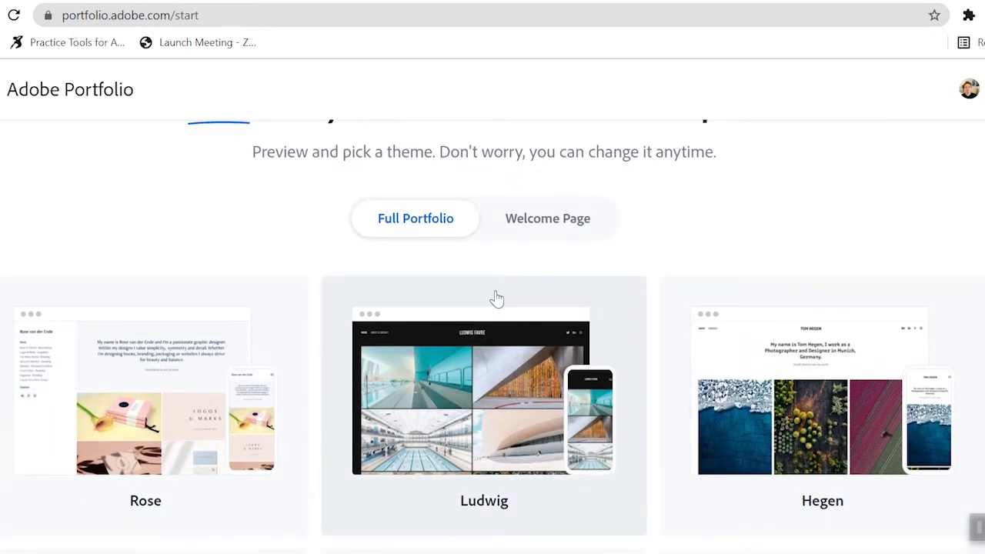
scroll(495, 297, "down", 1)
scroll(497, 298, "down", 1)
scroll(497, 299, "down", 1)
scroll(497, 298, "down", 1)
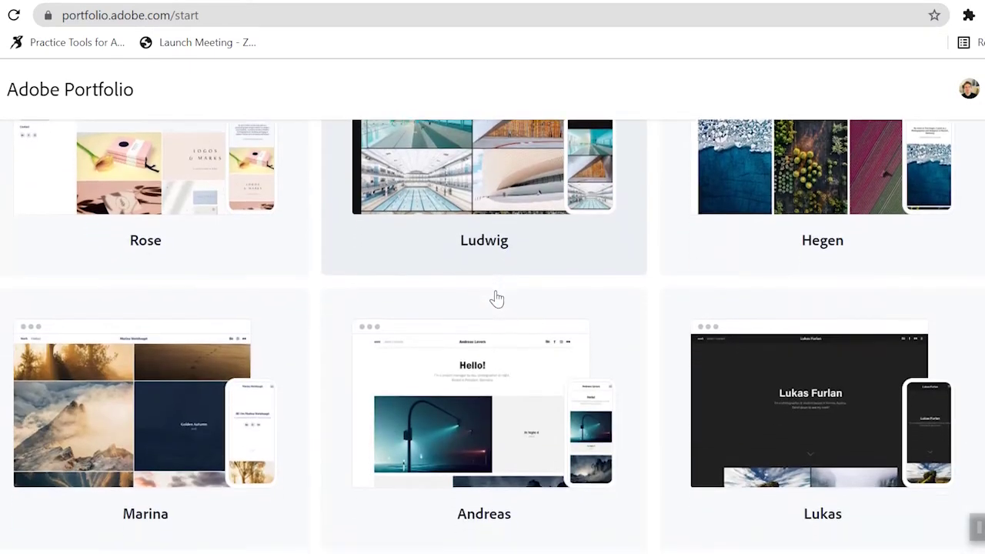
scroll(497, 299, "up", 4)
Step: Preview the Ludwig theme and build the site from it
left_click(460, 366)
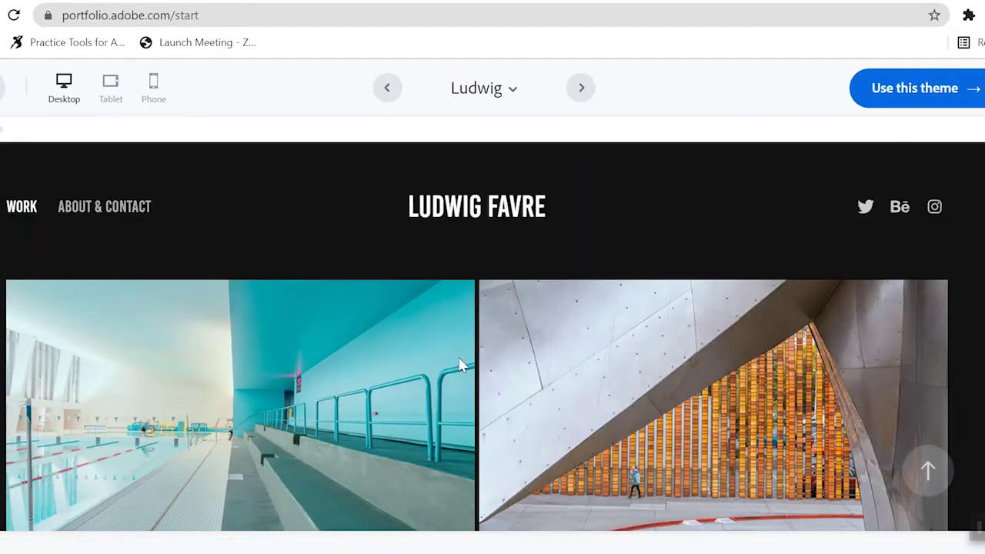
left_click(909, 87)
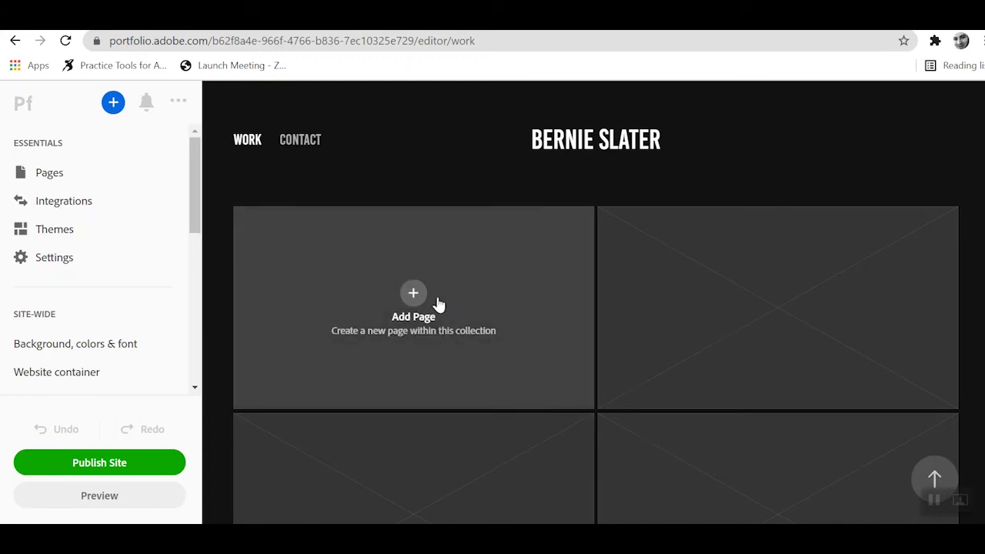
Step: Look over the page type choices, then dismiss them without adding anything
left_click(113, 106)
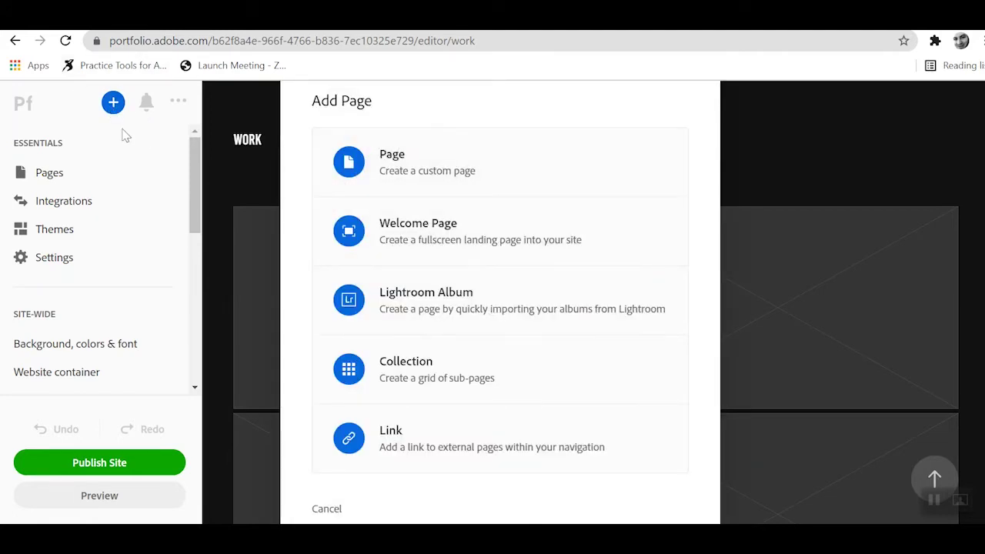
scroll(412, 412, "down", 1)
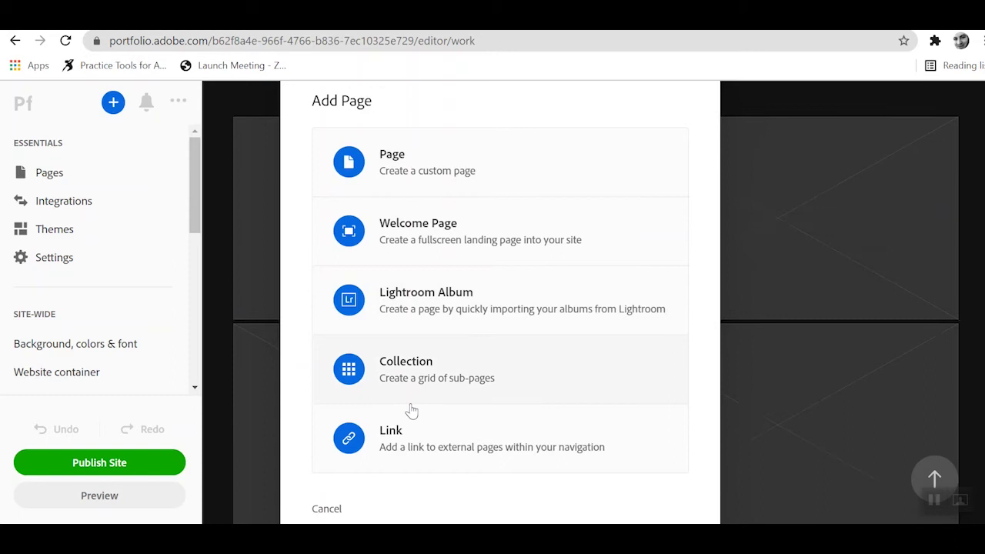
scroll(412, 412, "up", 1)
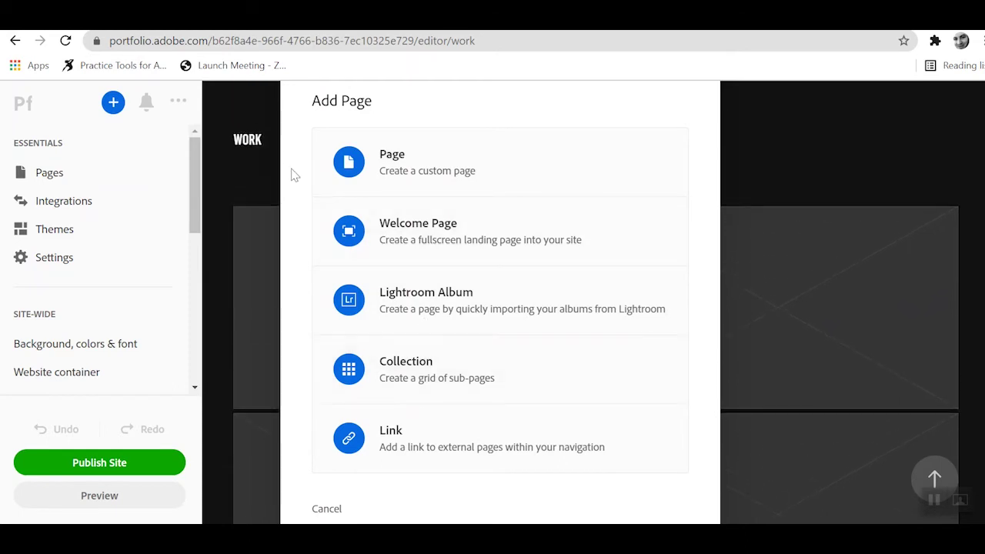
left_click(256, 175)
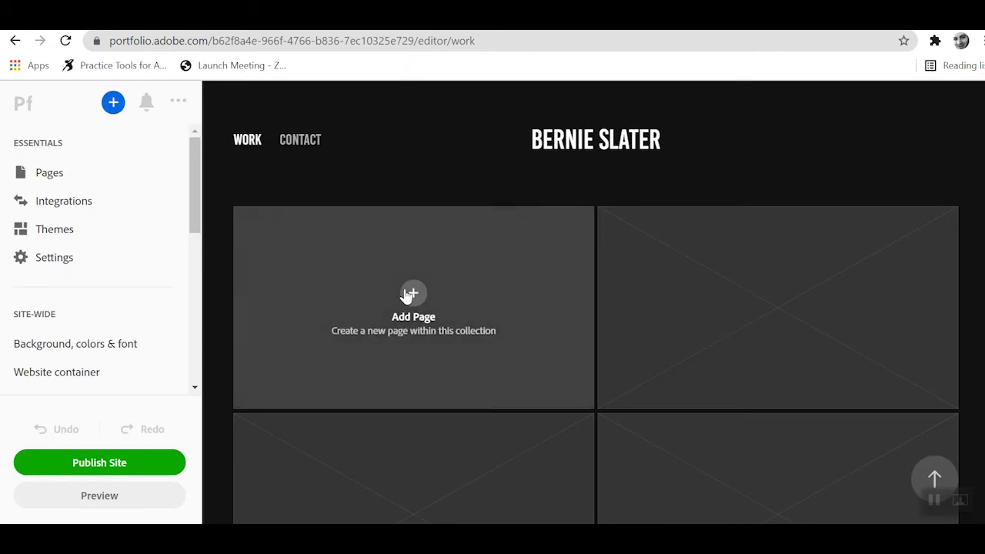
Step: Create a custom page titled 'Artwork' in the Work collection
left_click(408, 298)
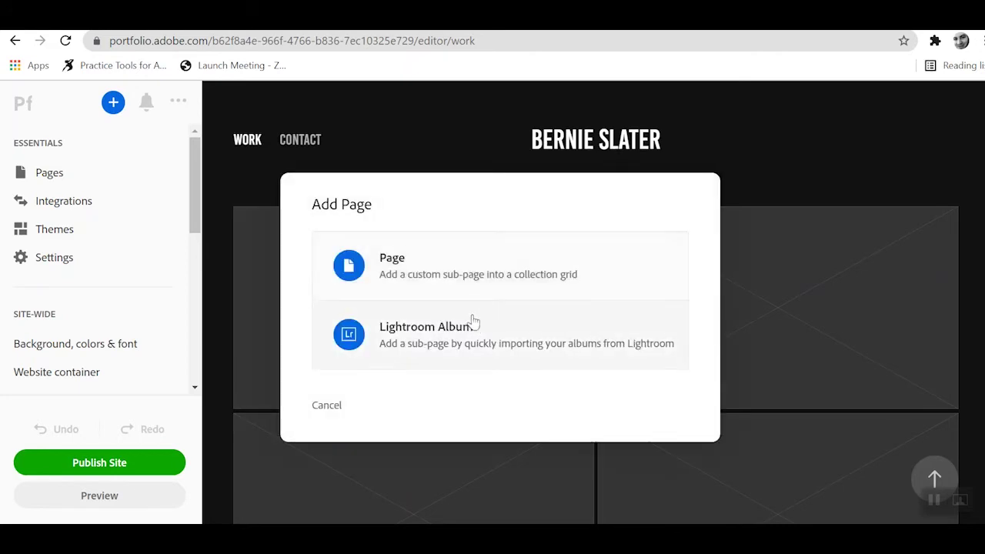
left_click(498, 277)
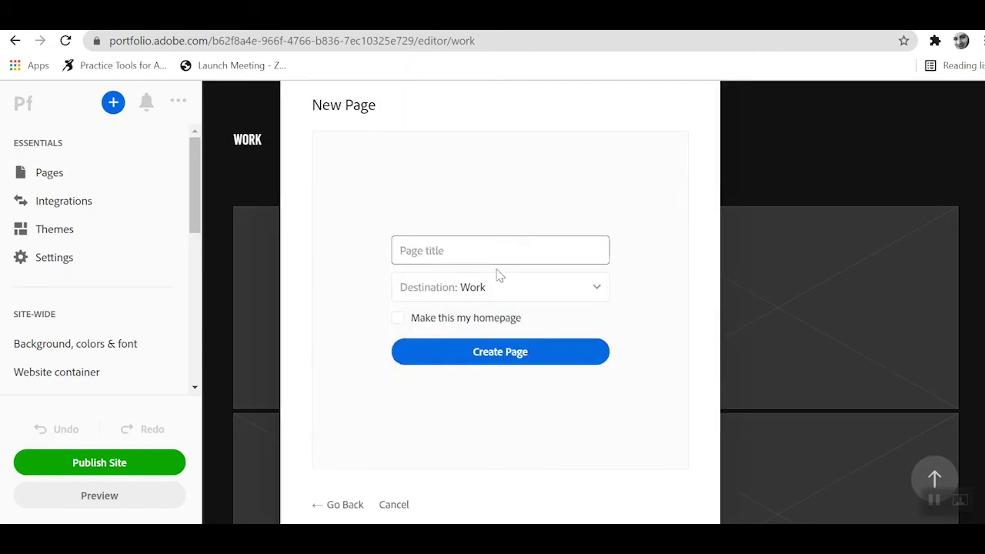
type("Artwork")
left_click(516, 358)
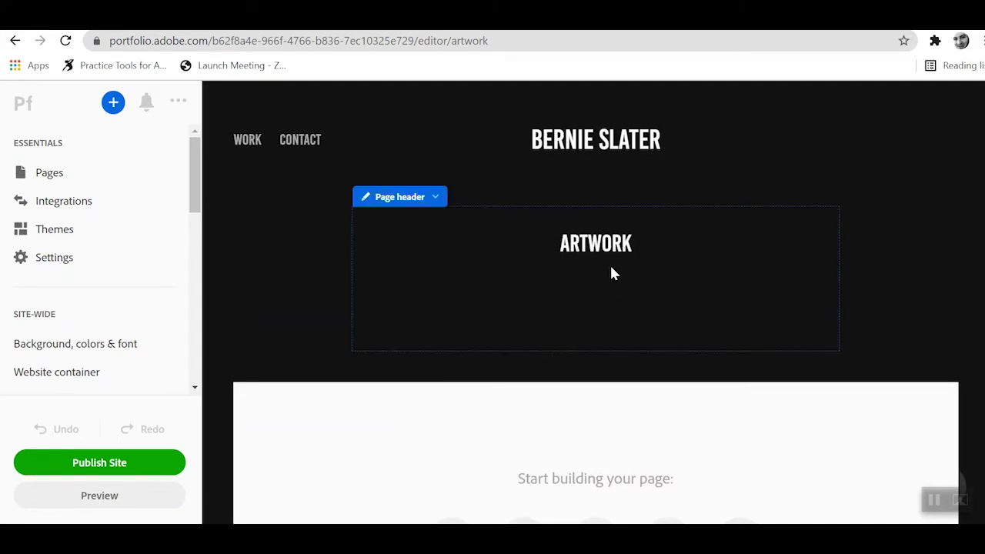
Step: Add an empty Photo Grid block to the Artwork page
scroll(612, 271, "down", 3)
scroll(613, 273, "down", 2)
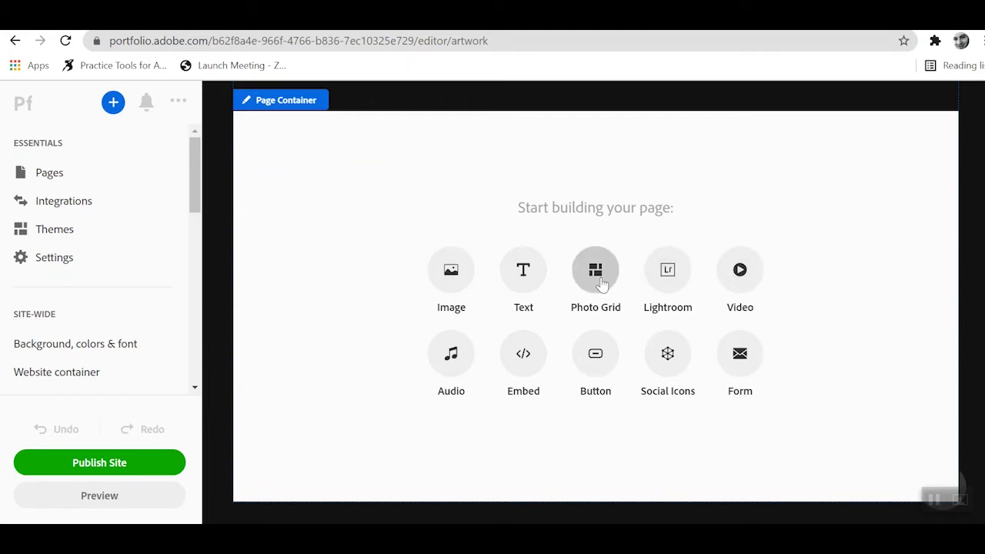
left_click(601, 278)
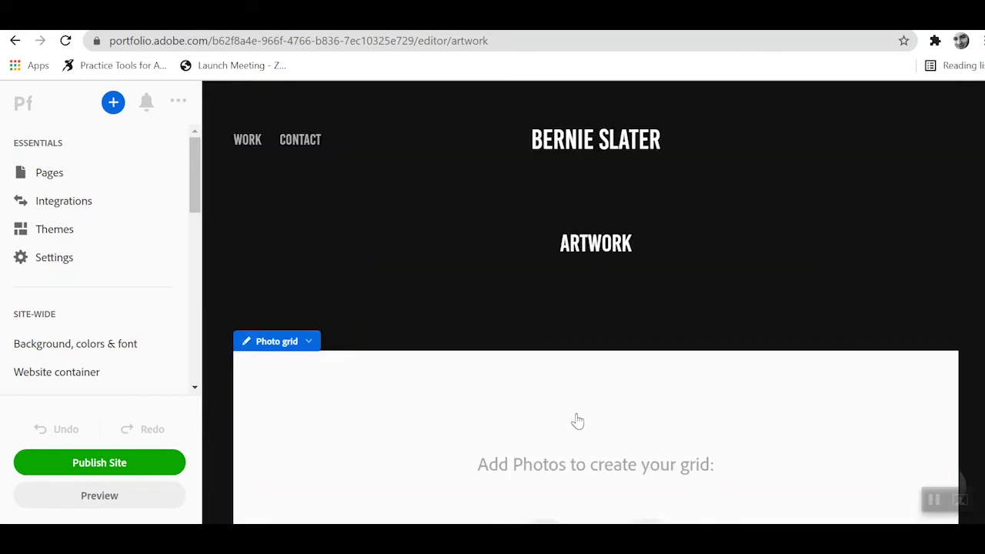
scroll(577, 415, "down", 2)
scroll(577, 420, "down", 2)
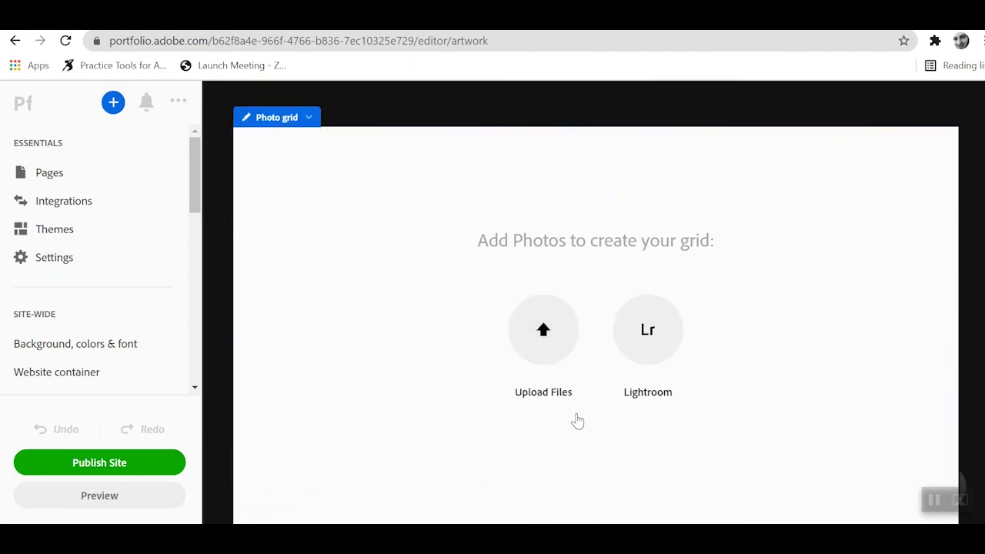
Step: Upload six artwork images, from the portrait painting to the image-asset drawing, into the grid
left_click(539, 348)
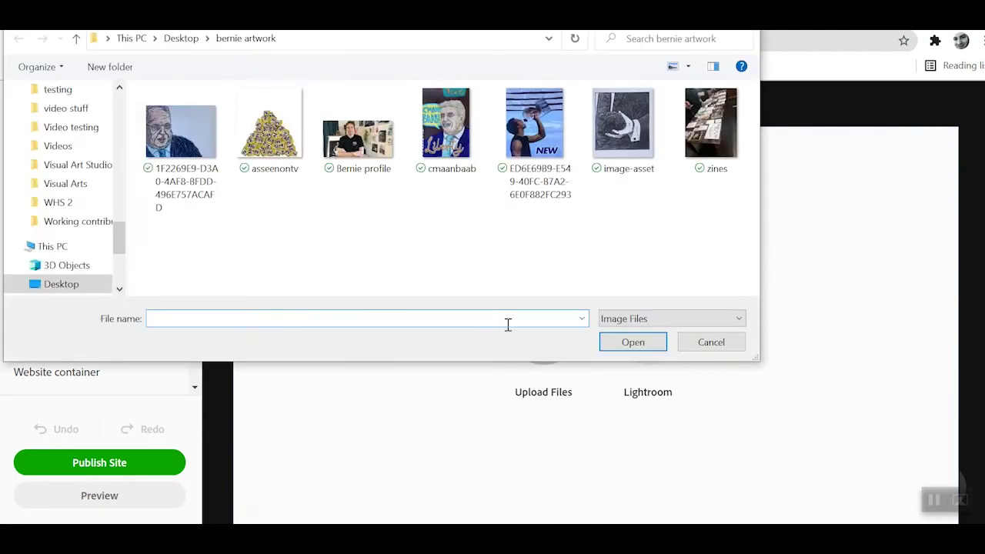
left_click(193, 152)
left_click(254, 143, "ctrl")
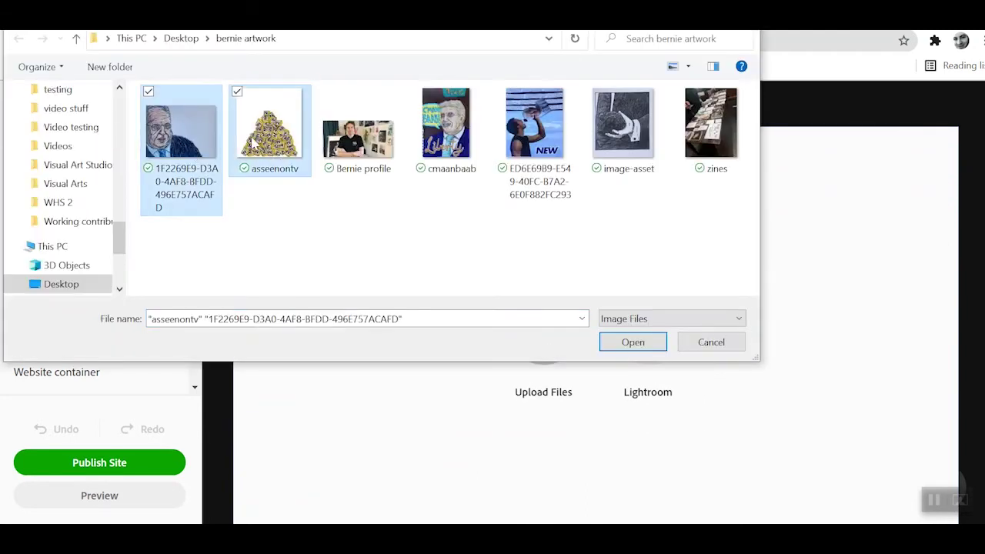
left_click(350, 138, "ctrl")
left_click(447, 143, "ctrl")
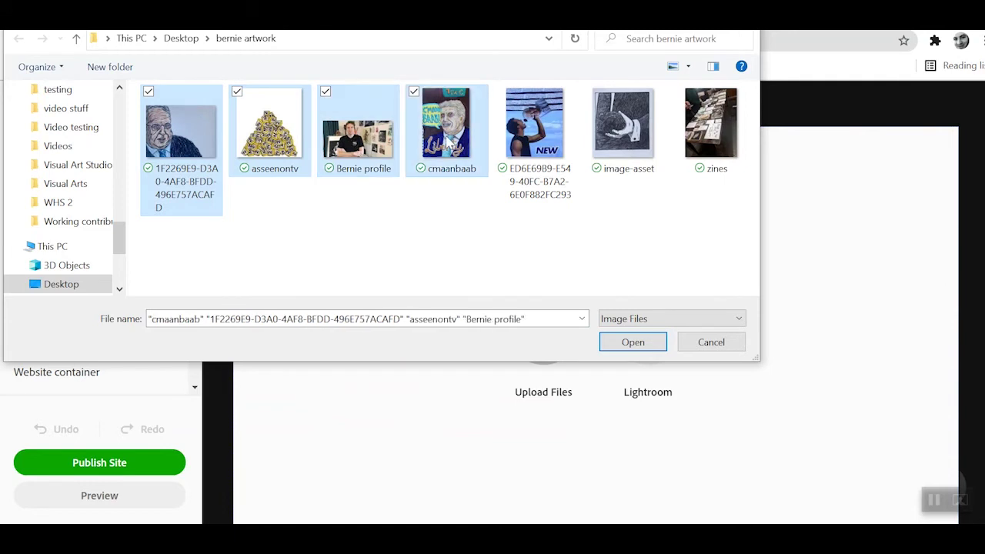
left_click(513, 141, "ctrl")
left_click(610, 138, "ctrl")
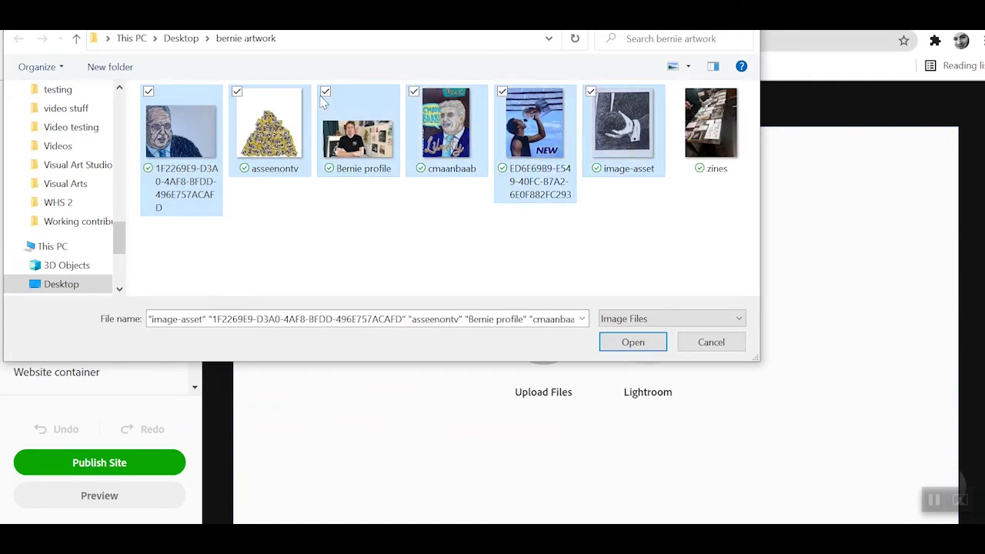
left_click(634, 341)
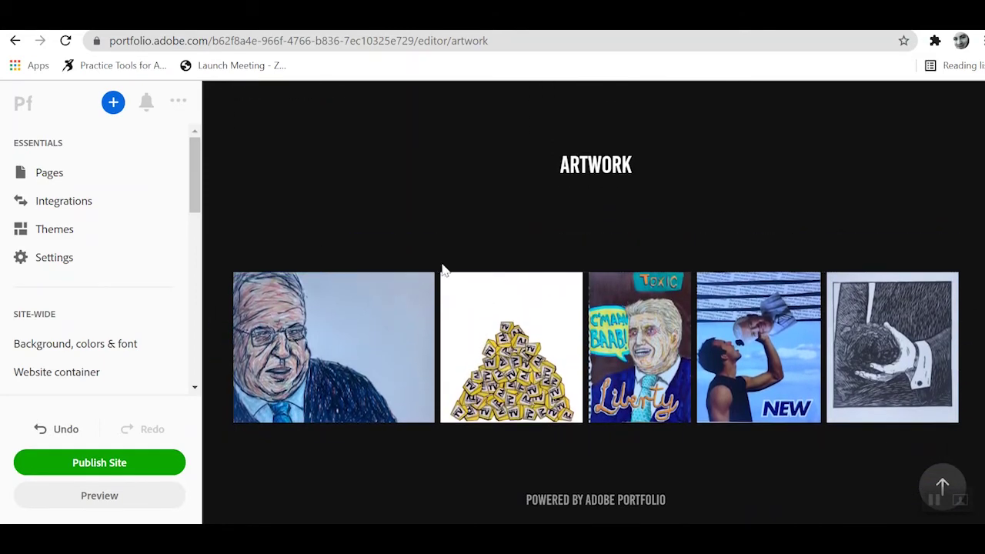
scroll(491, 247, "up", 2)
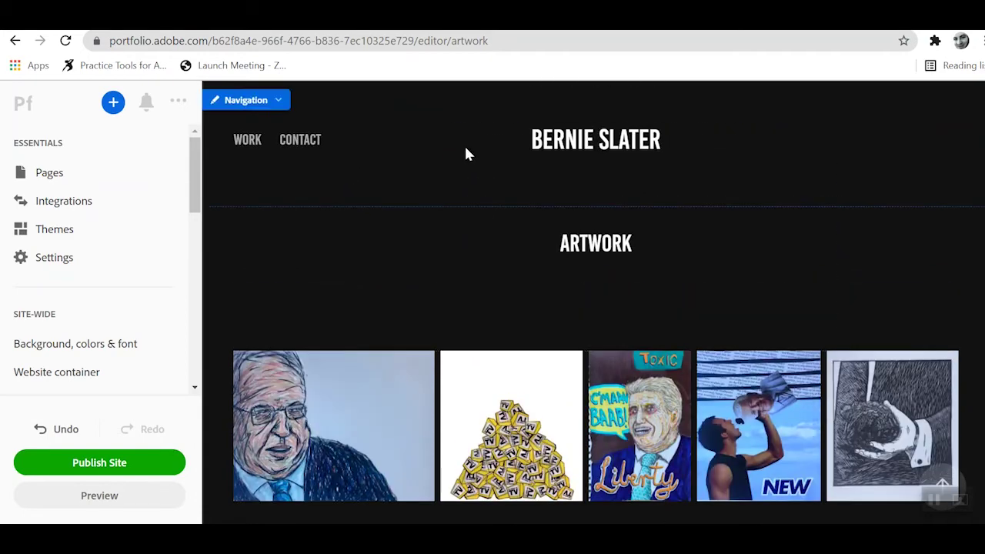
mouse_move(595, 348)
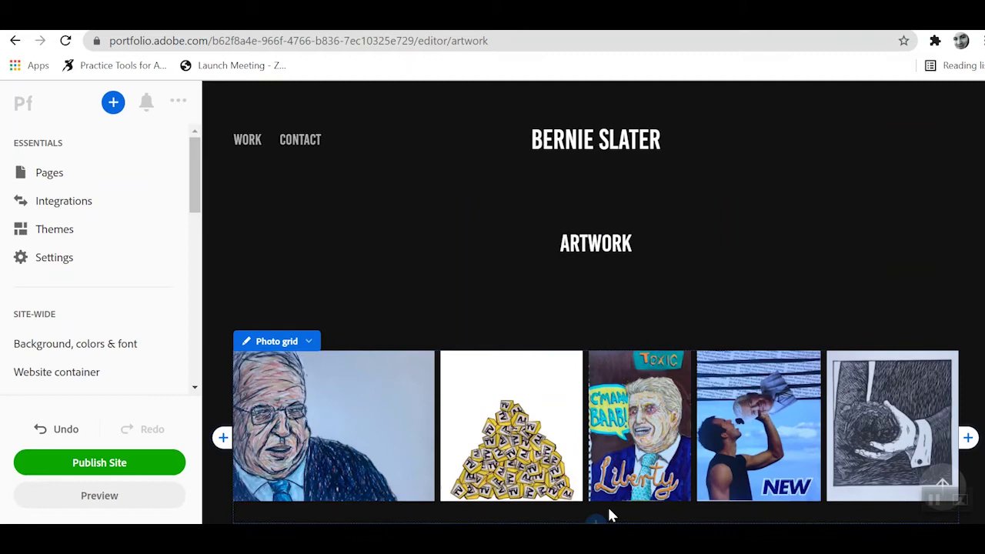
Step: Insert a text block above the grid reading 'Click on my images below. I was inspired by…'
left_click(593, 351)
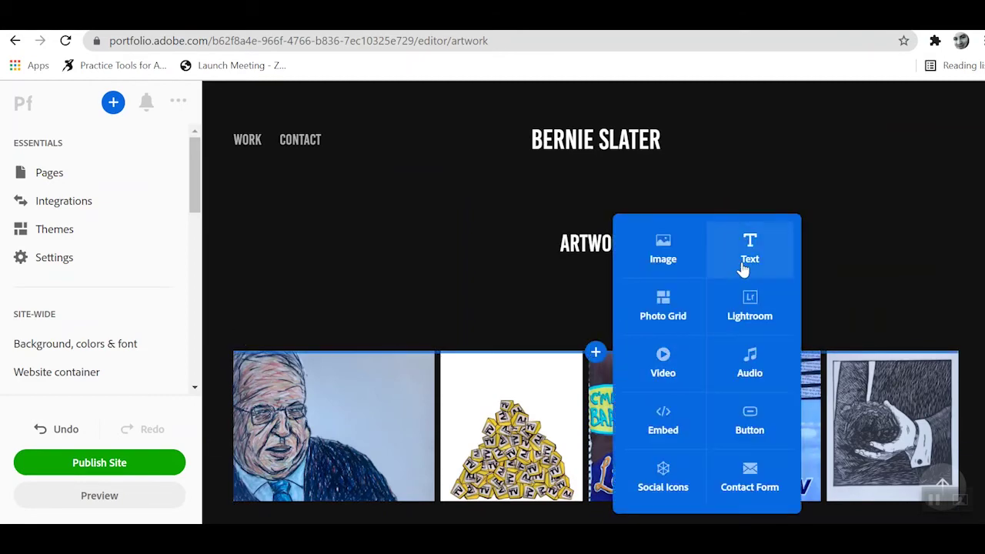
left_click(744, 266)
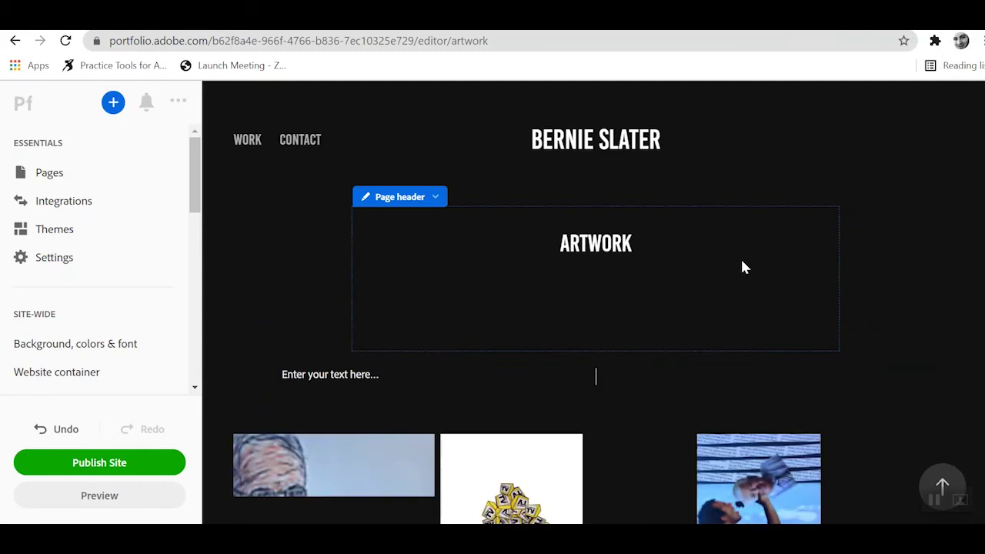
type("cl")
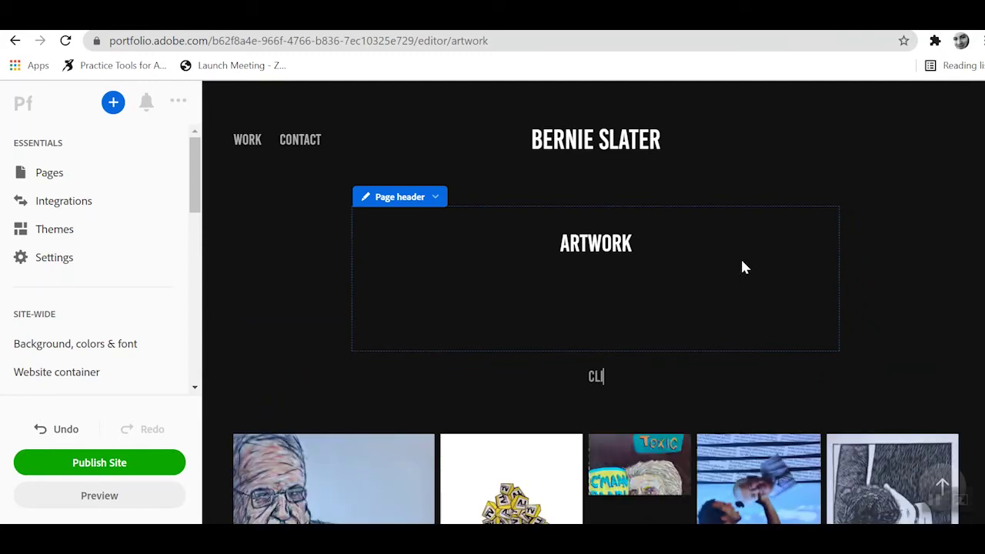
type("ick on my ")
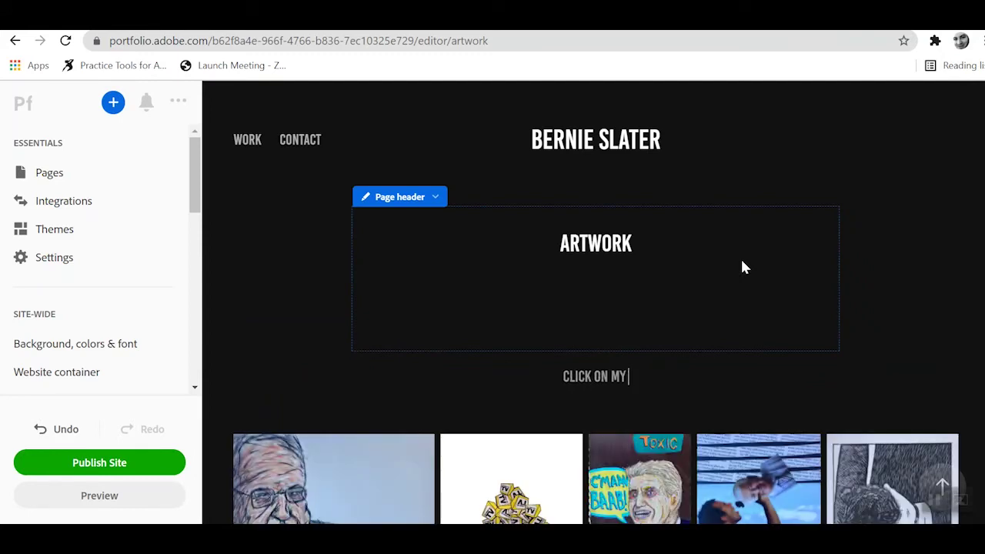
type("images")
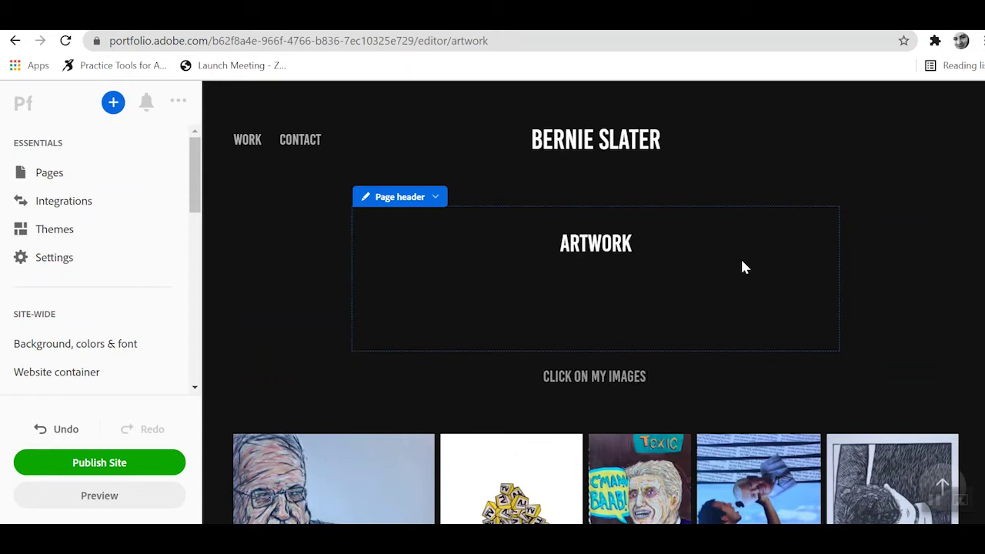
type(" below. ")
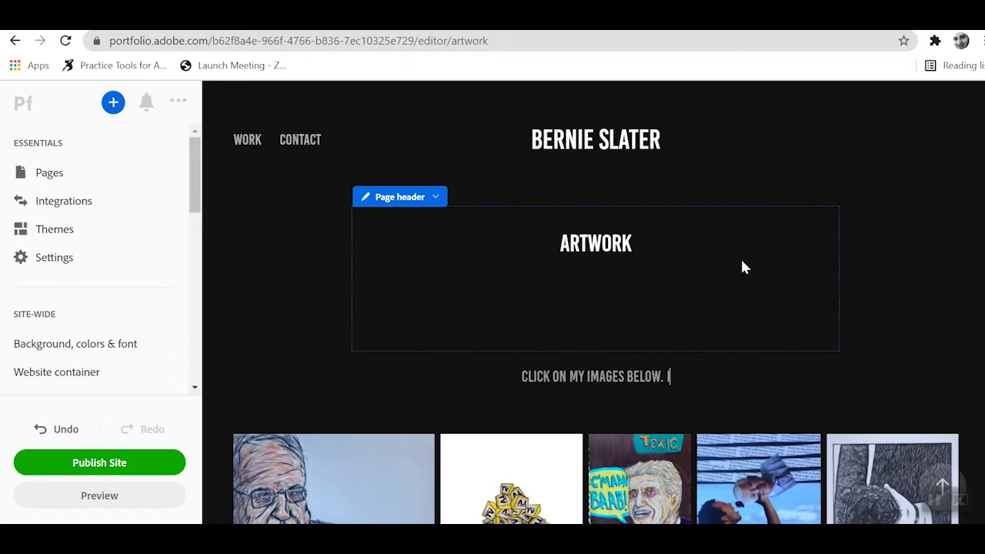
type("I was in")
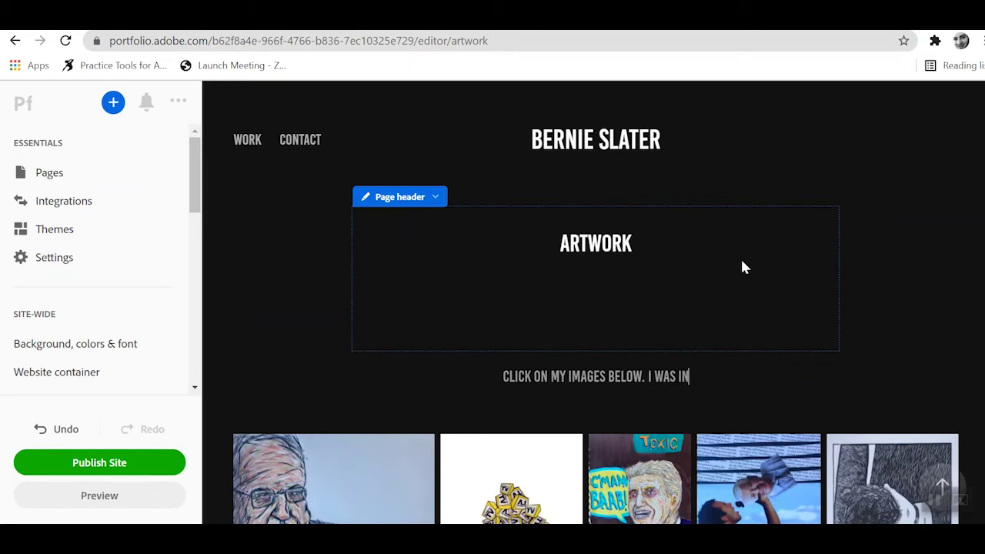
type("spi")
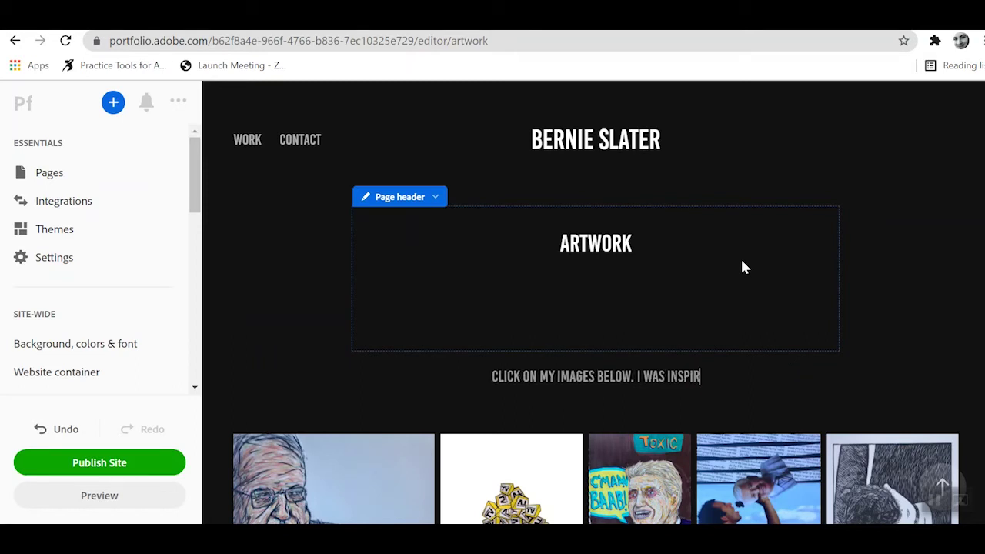
type("red by...")
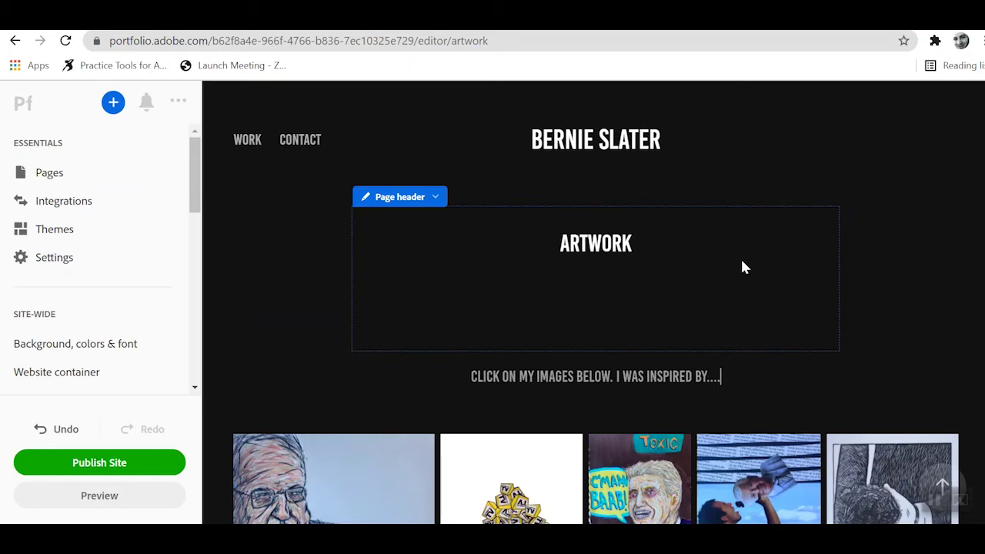
type(".....")
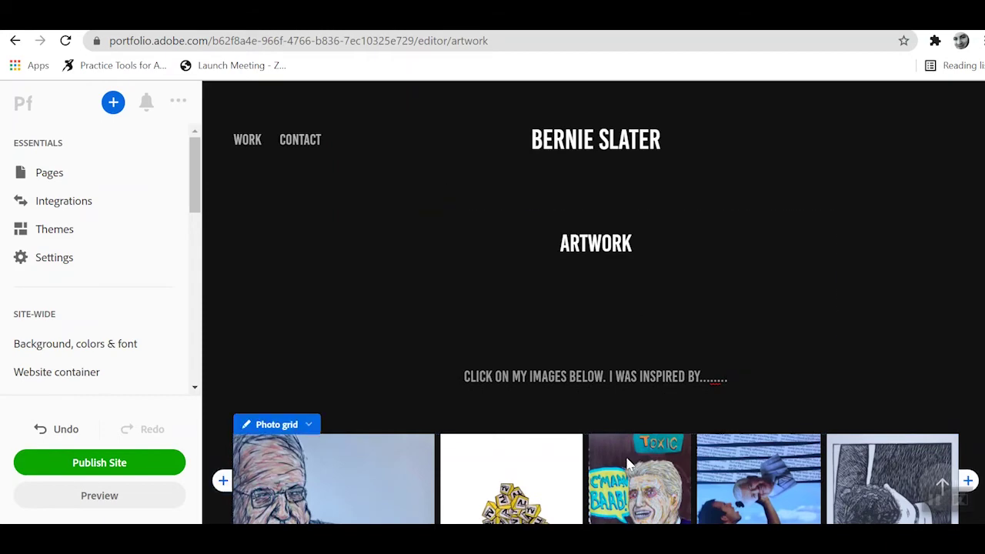
scroll(627, 462, "down", 1)
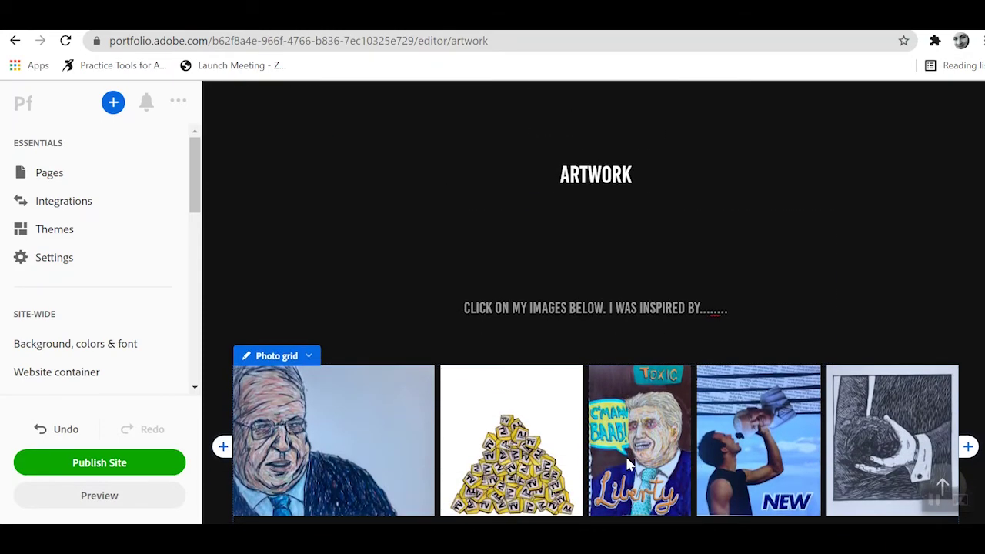
scroll(627, 462, "down", 1)
scroll(627, 461, "up", 2)
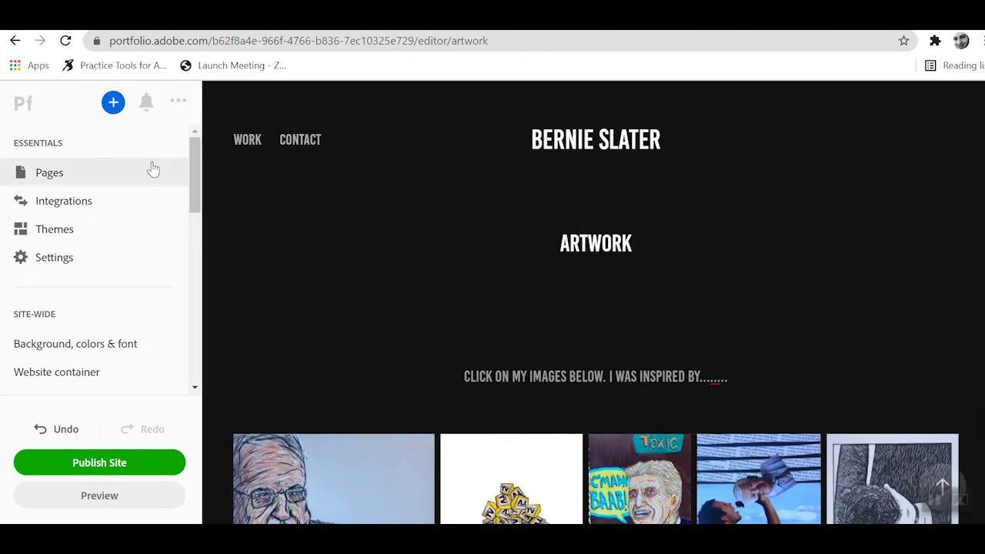
Step: Create a custom page titled 'About' in the site navigation
left_click(113, 105)
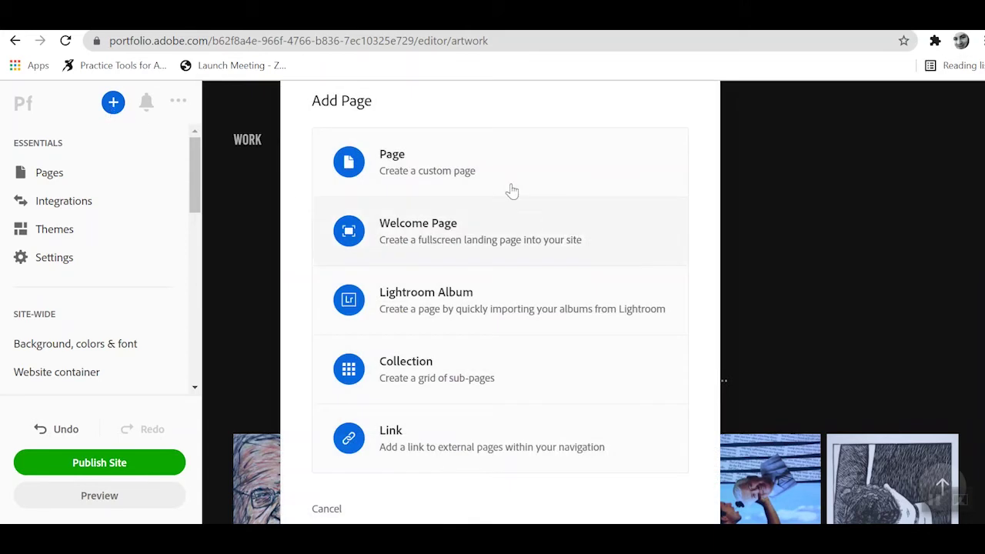
left_click(473, 175)
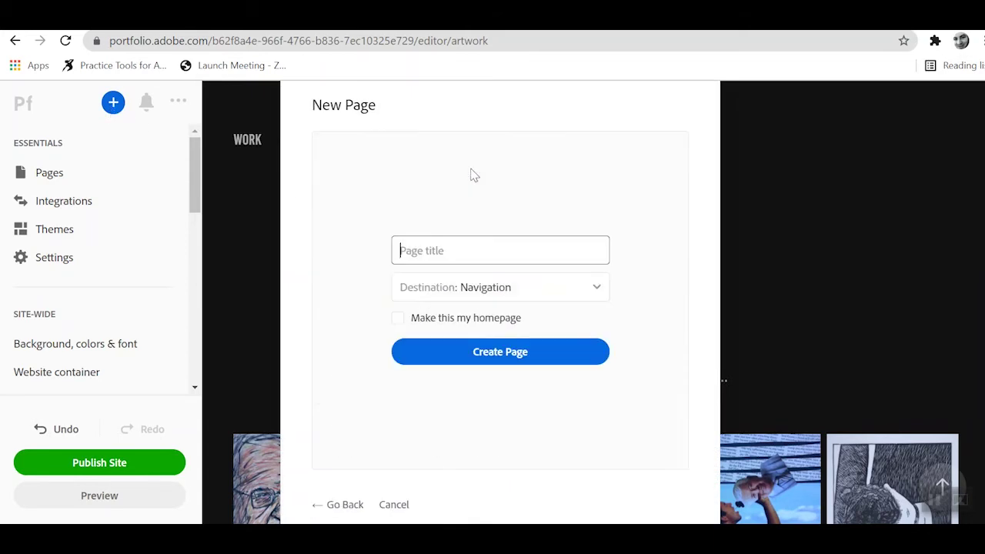
type("About")
left_click(484, 351)
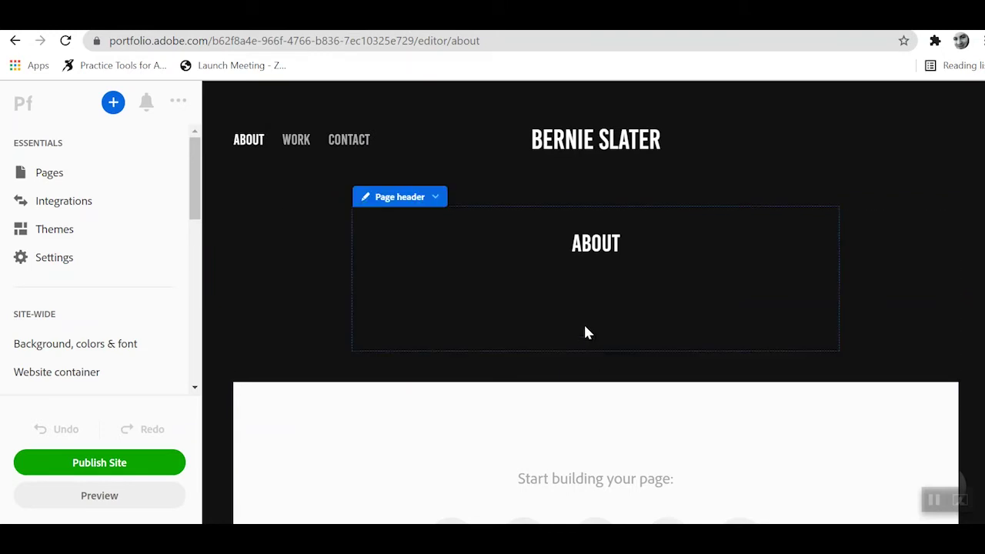
Step: Add a text block reading 'ARTIST BIO' below the About header
scroll(583, 333, "down", 3)
left_click(539, 312)
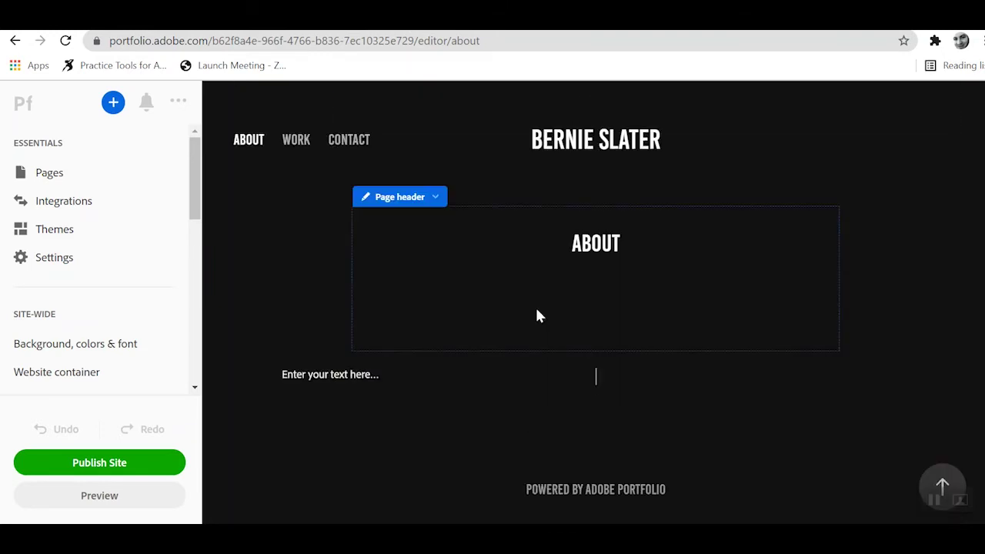
type("ARTI")
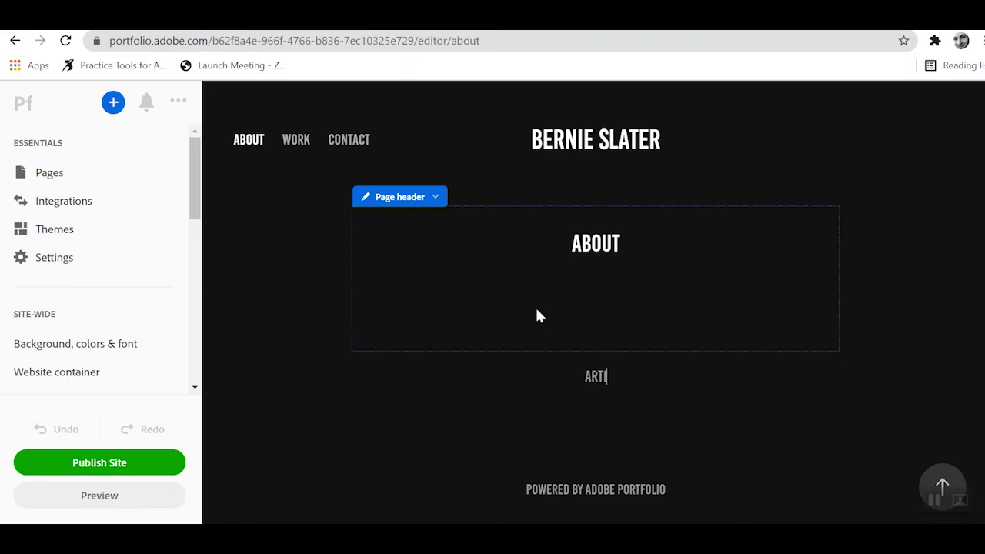
type("ST B")
type("IO")
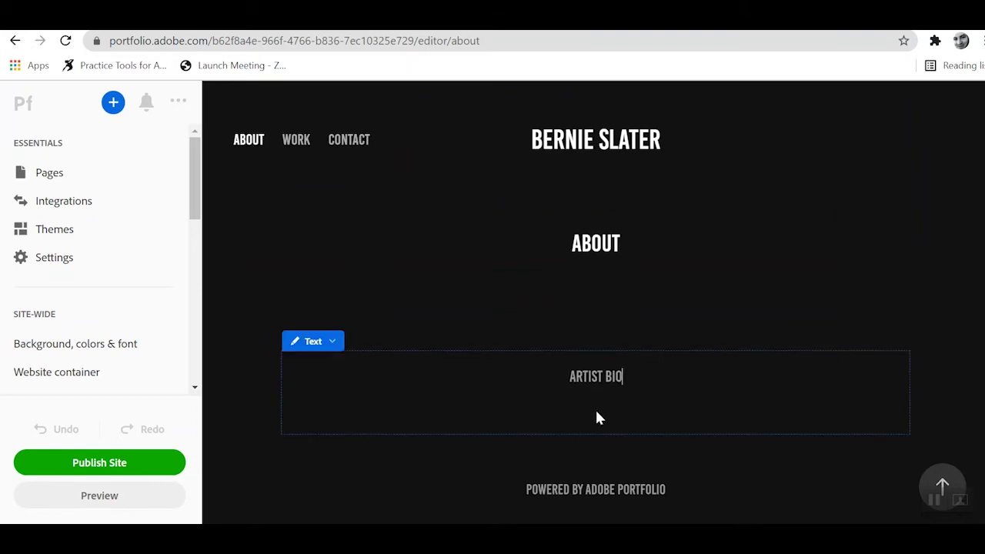
Step: Insert an image block with the artist's profile photo below the ARTIST BIO text
left_click(596, 436)
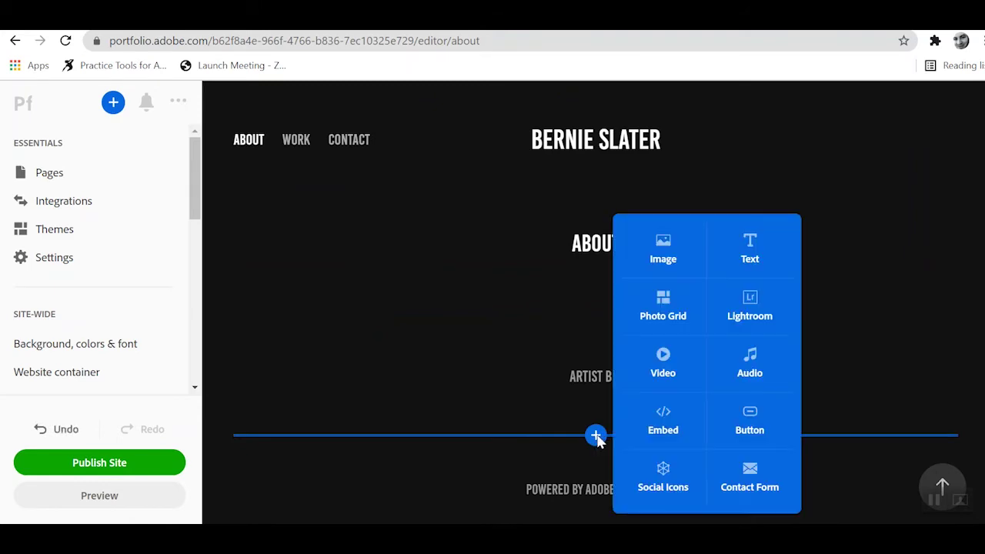
left_click(677, 251)
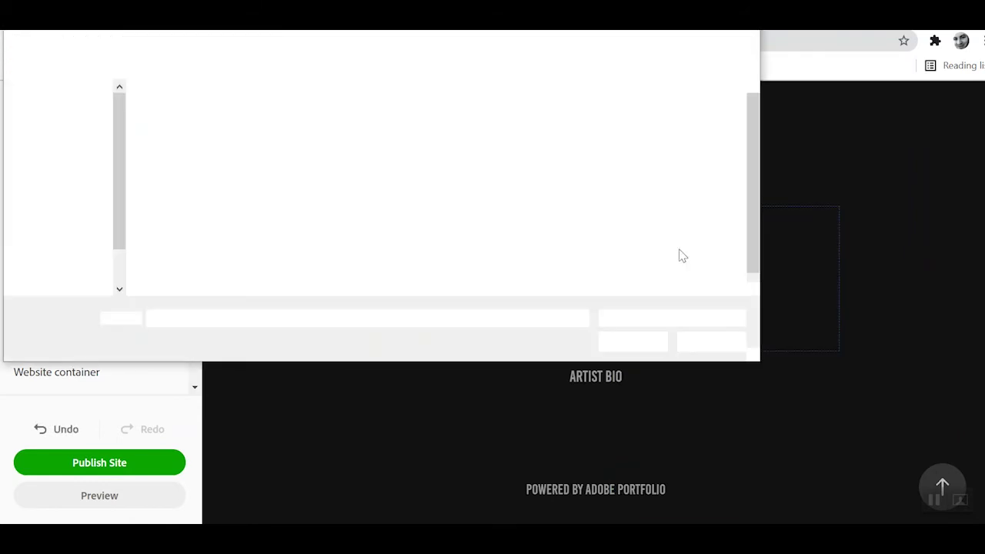
left_click(354, 152)
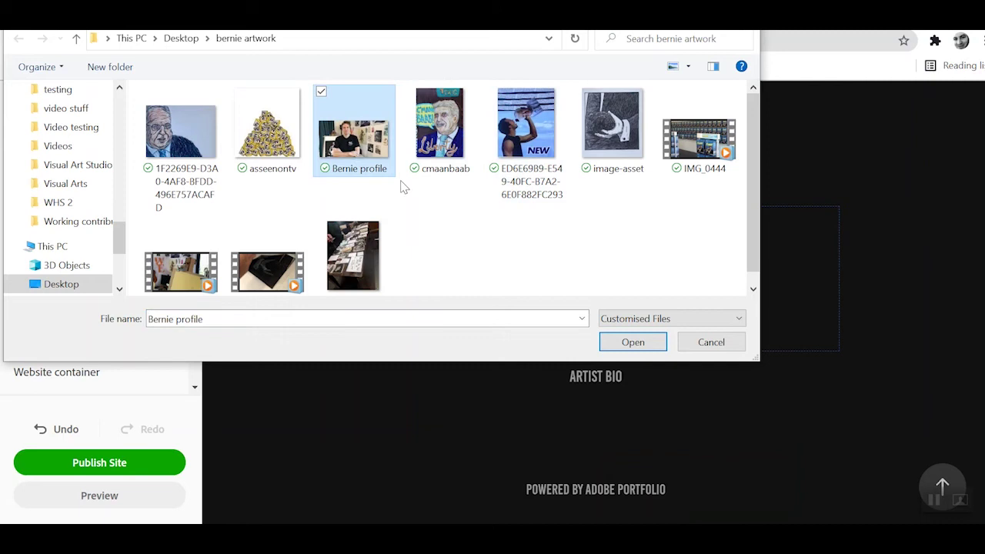
left_click(633, 344)
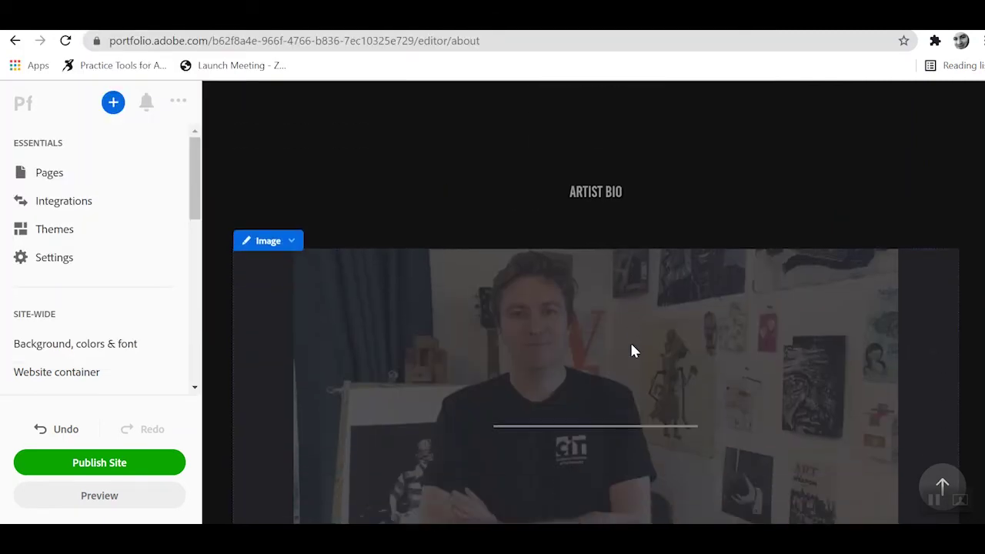
scroll(632, 350, "down", 3)
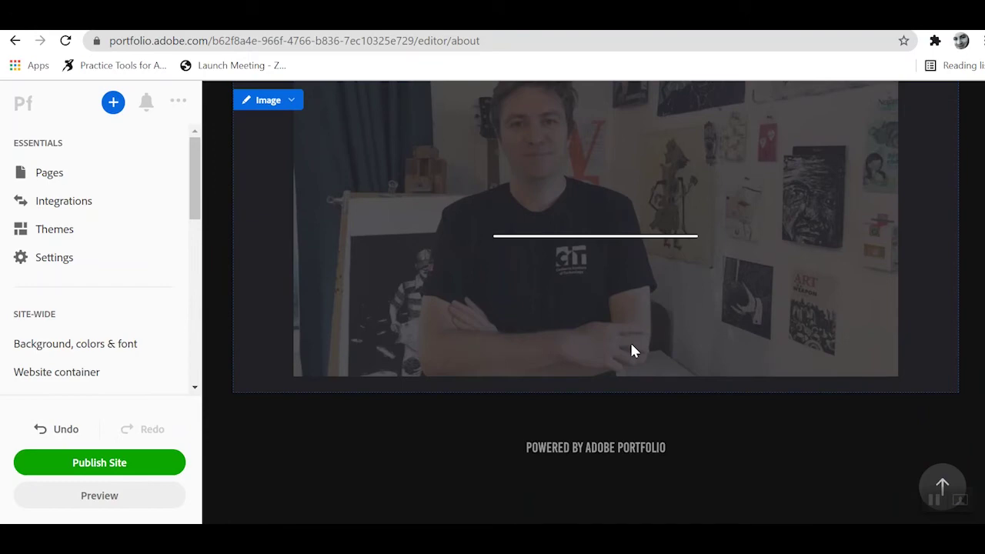
scroll(629, 350, "up", 2)
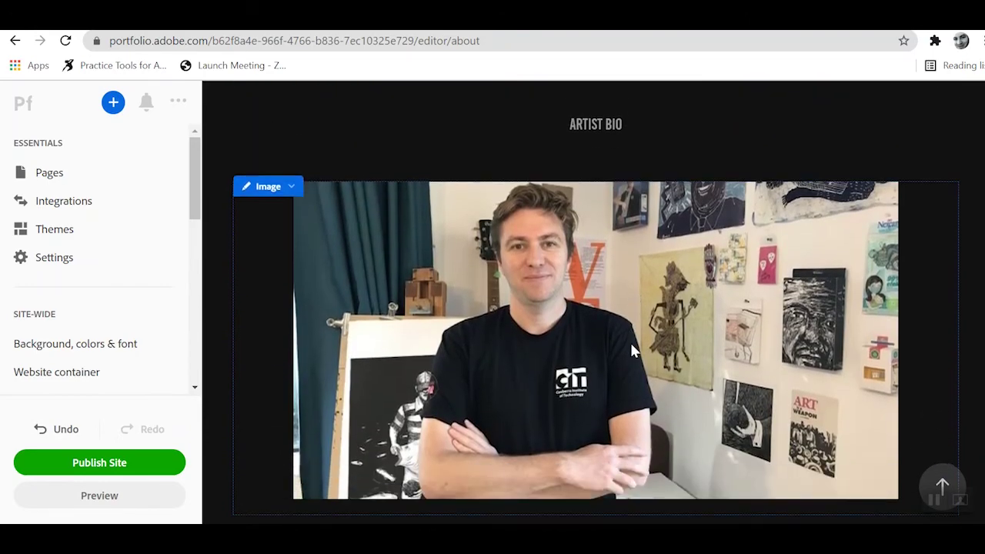
scroll(631, 348, "down", 1)
scroll(630, 347, "up", 3)
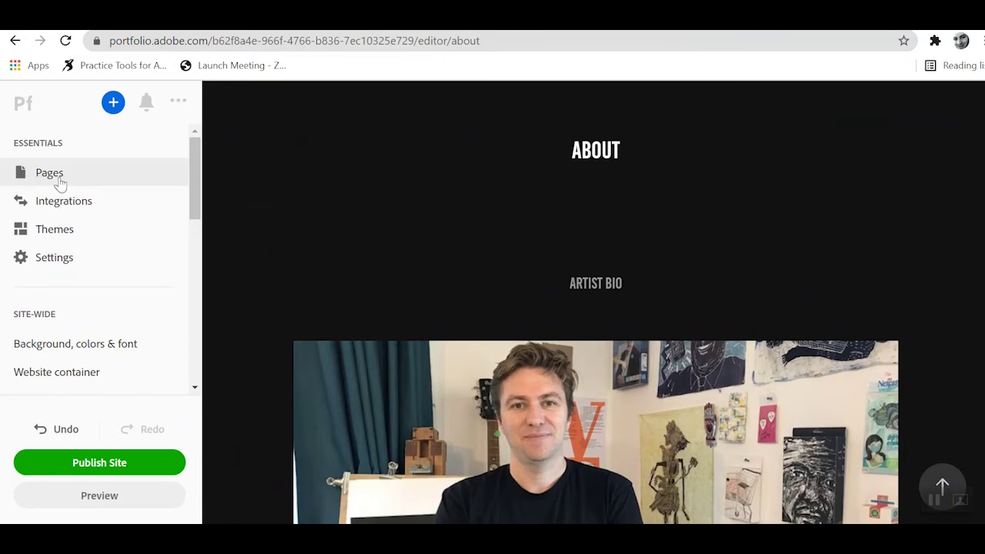
scroll(462, 89, "up", 2)
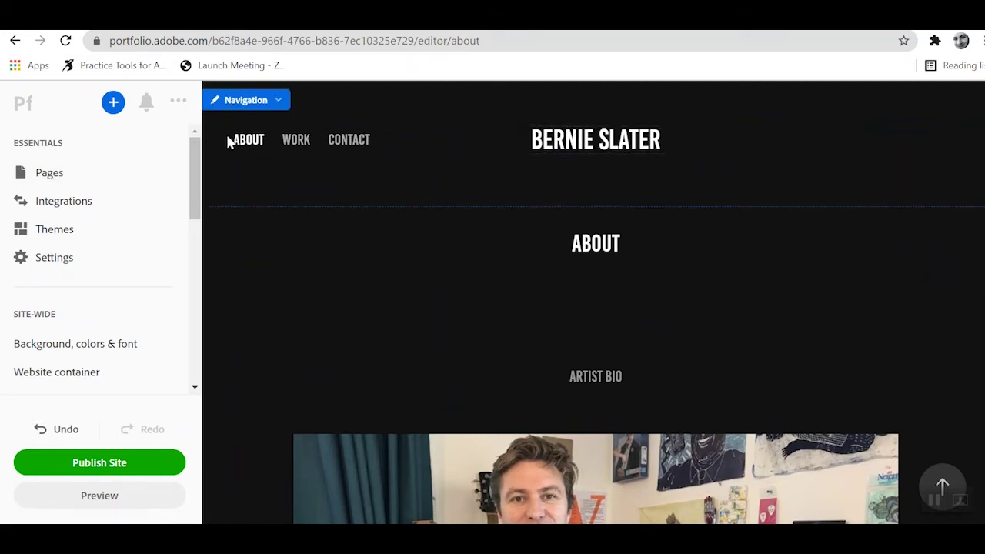
Step: Go to the Contact page and open its Page Container settings
left_click(368, 142)
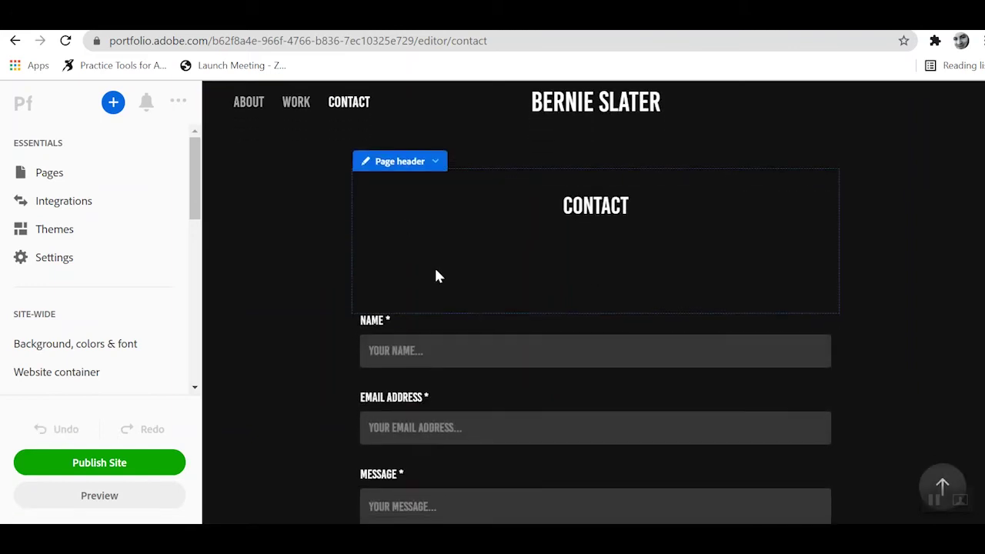
scroll(435, 277, "up", 1)
scroll(436, 277, "down", 3)
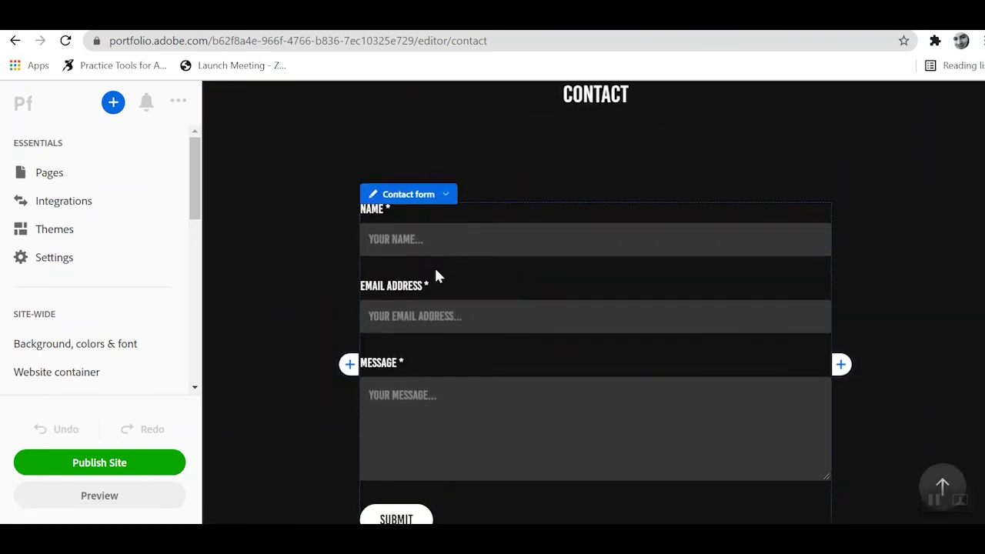
scroll(435, 277, "down", 1)
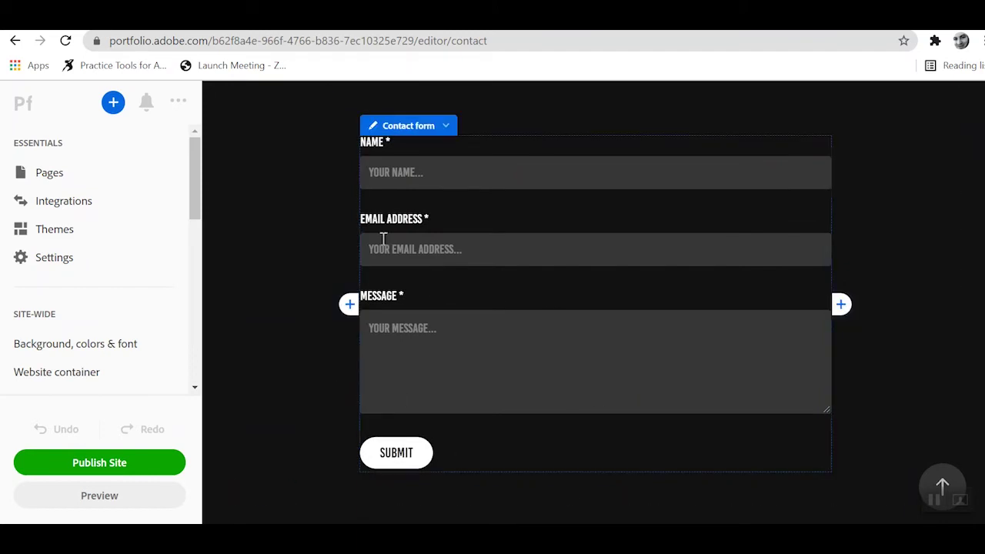
scroll(330, 254, "up", 1)
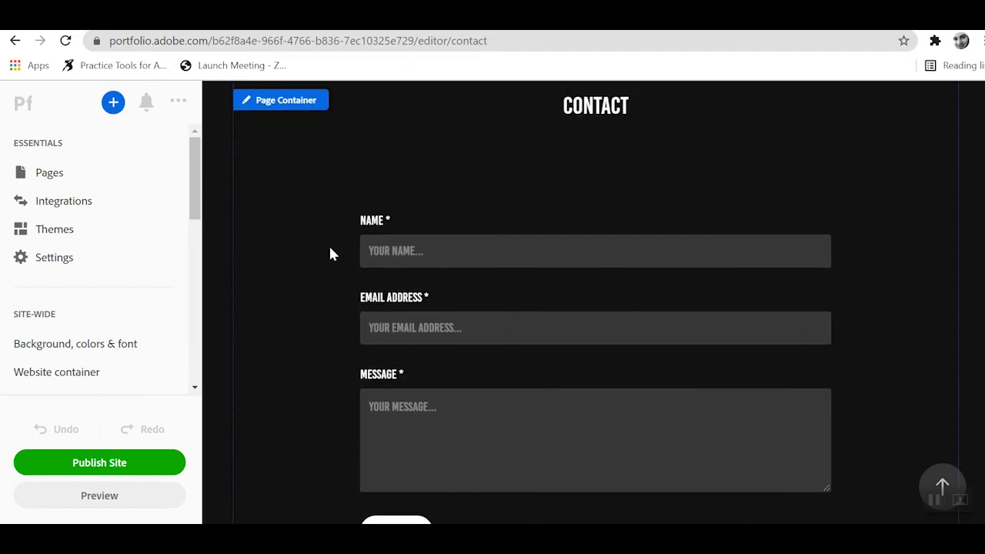
scroll(330, 254, "up", 1)
scroll(329, 254, "up", 1)
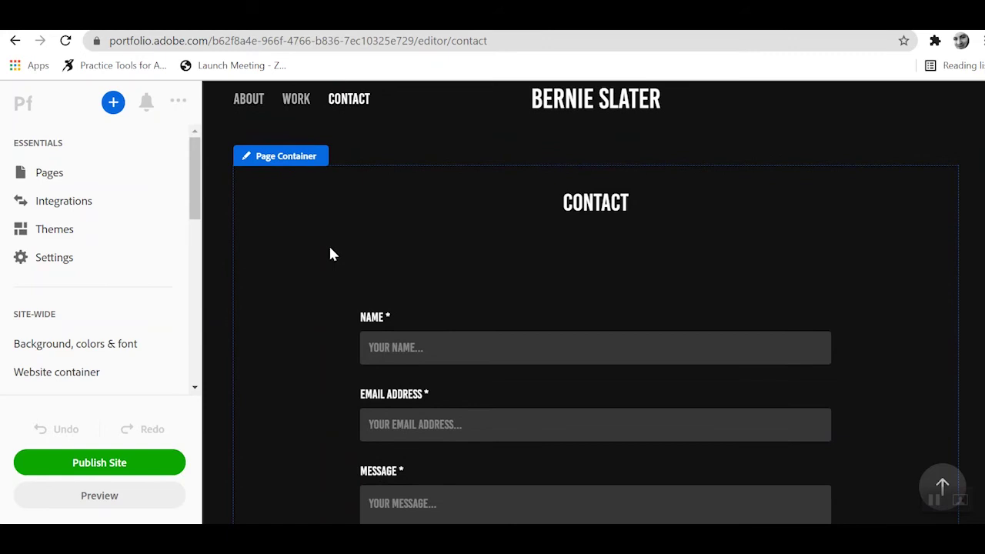
scroll(329, 254, "up", 1)
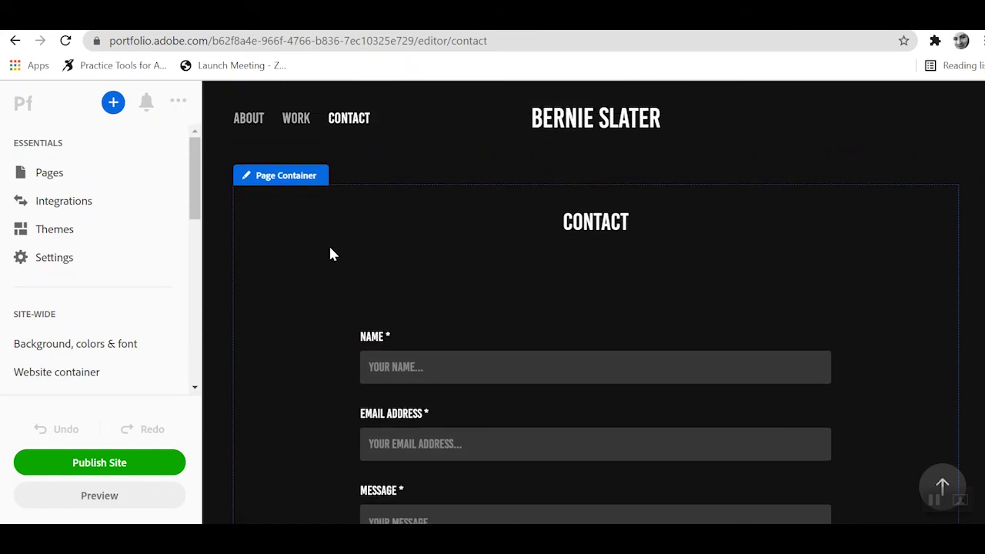
left_click(296, 181)
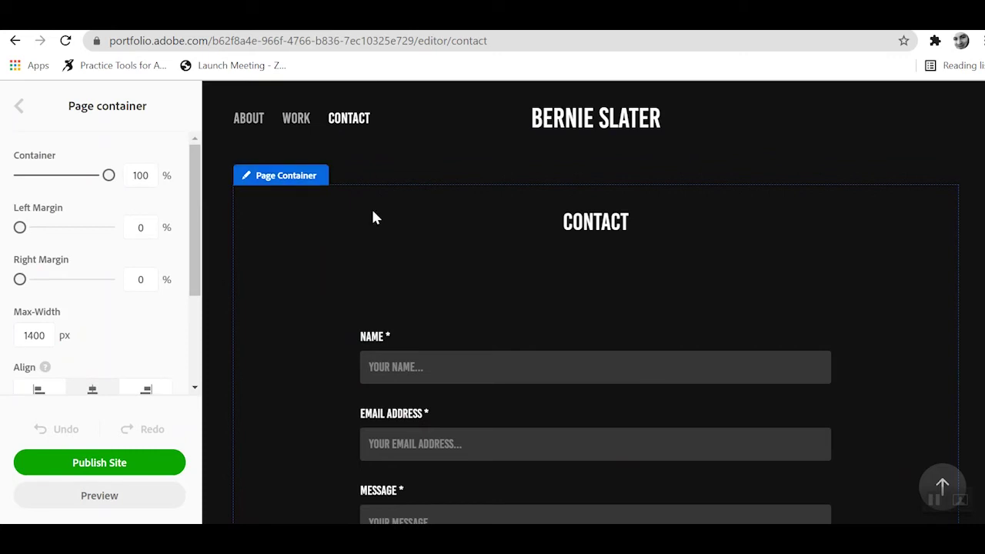
scroll(263, 296, "down", 2)
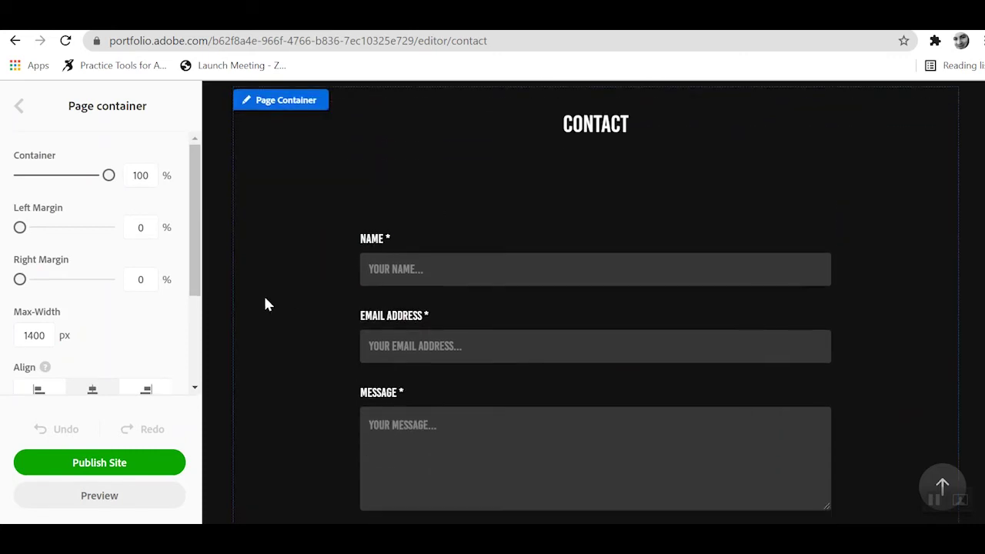
Step: Delete the Contact page's form and add a Social Icons block in its place
left_click(440, 203)
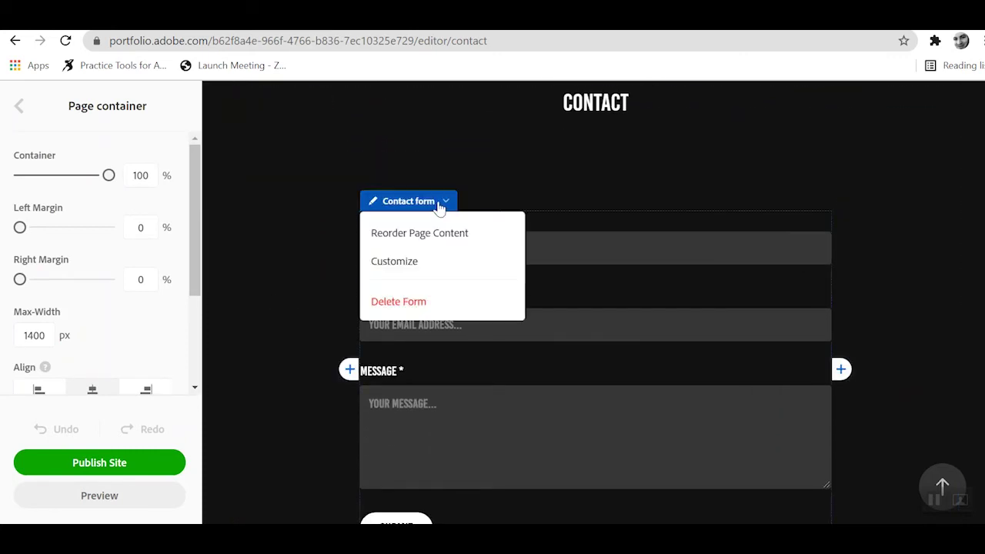
left_click(398, 303)
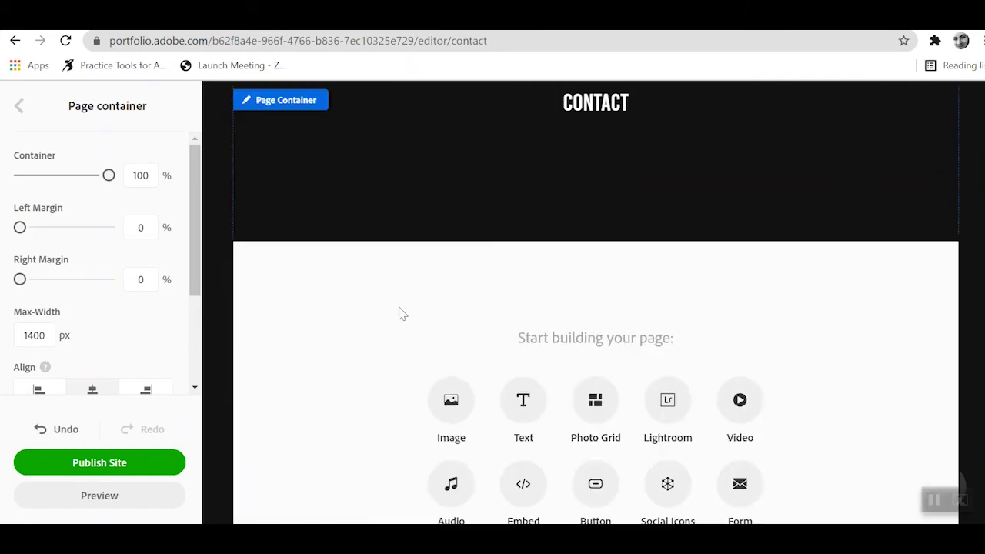
scroll(562, 327, "down", 1)
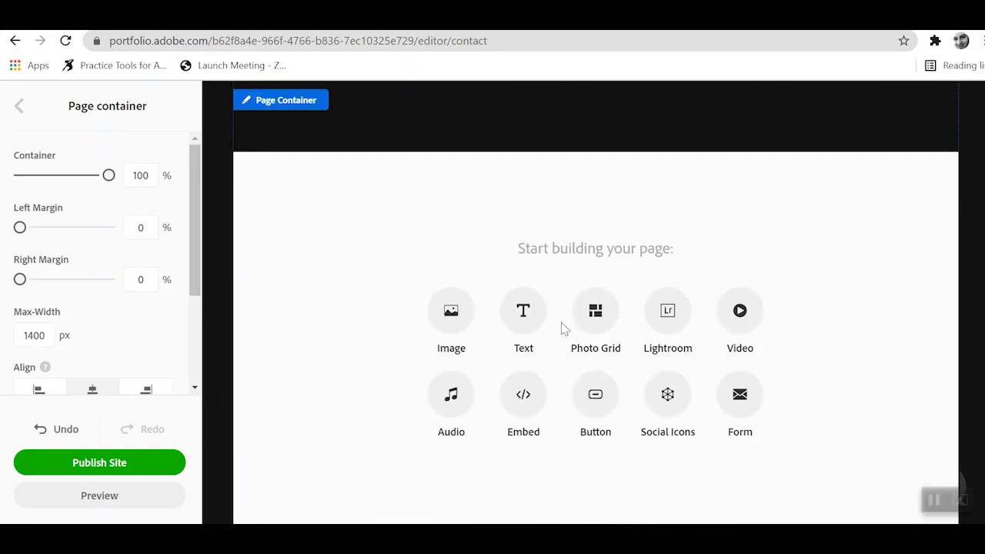
left_click(680, 406)
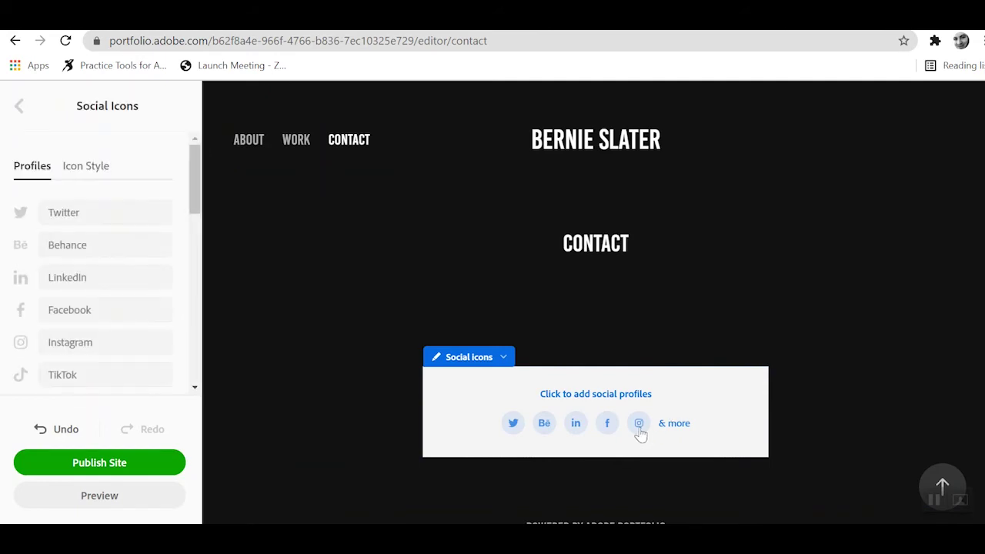
left_click(71, 343)
type("@bernieslaterart")
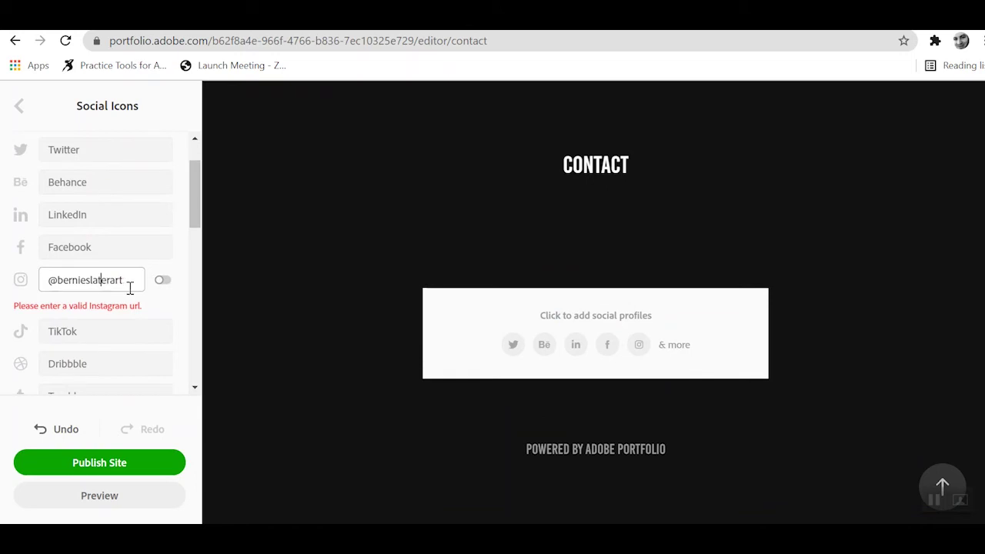
left_click_drag(121, 282, 31, 289)
key("ctrl+v")
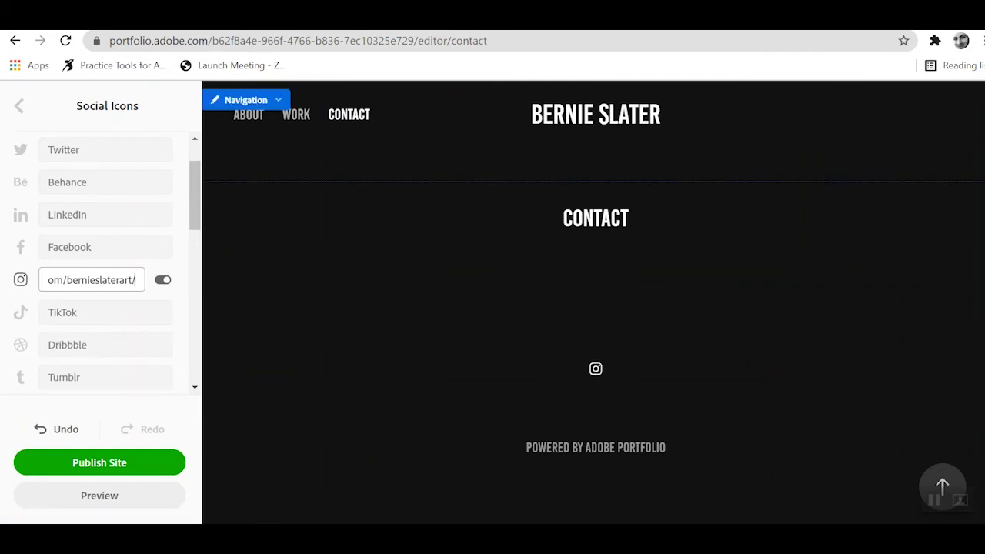
Step: Add the YouTube channel link so its icon appears
scroll(87, 293, "down", 1)
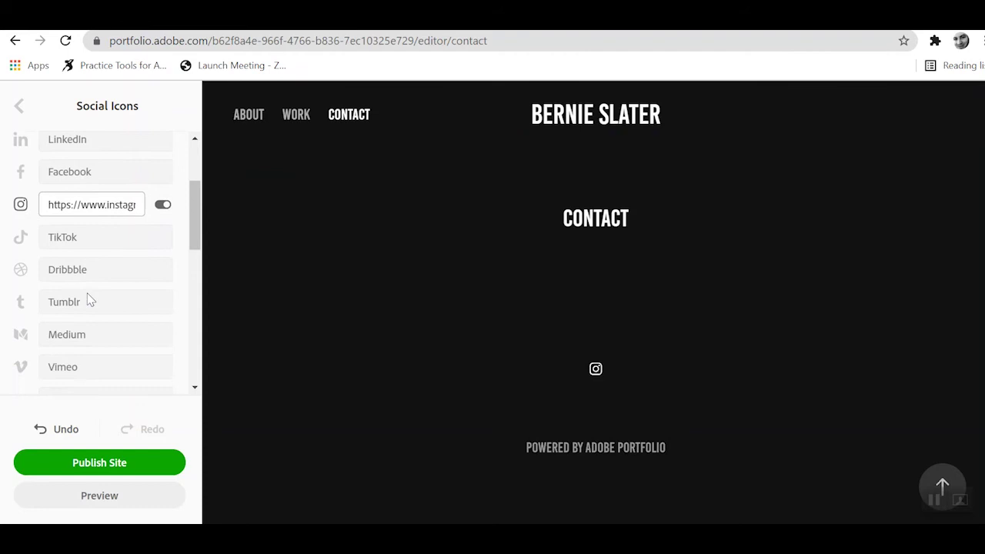
scroll(87, 302, "down", 1)
left_click(87, 317)
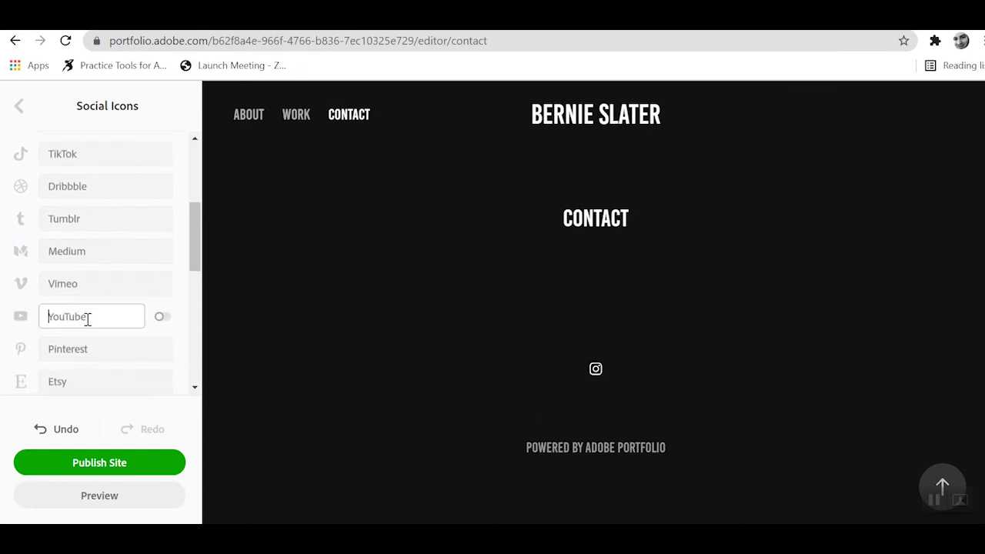
key("ctrl+v")
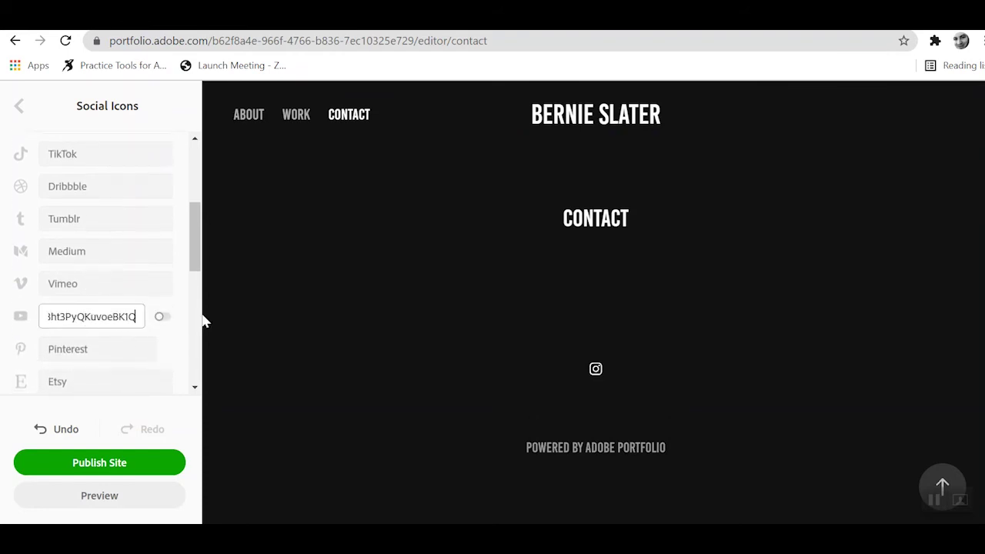
left_click(92, 365)
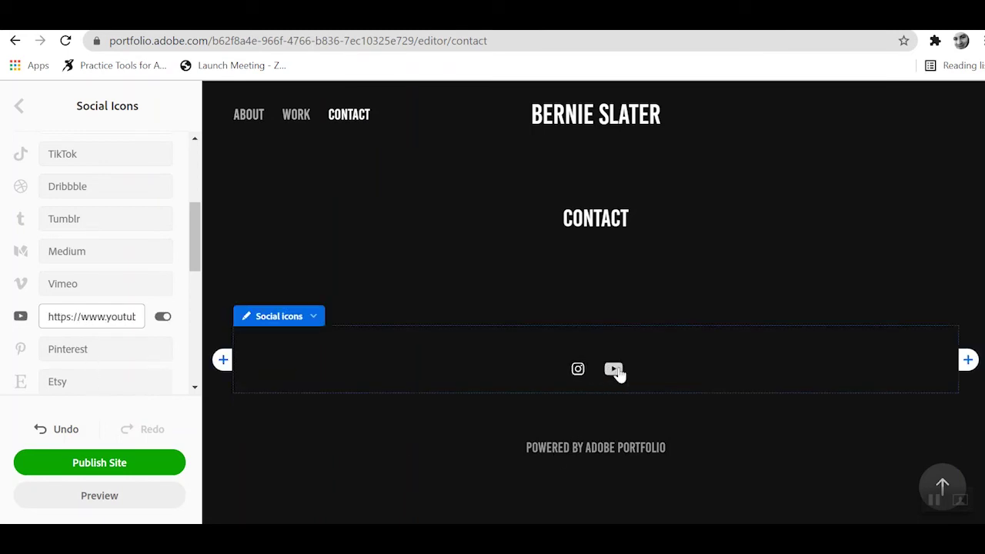
Step: Add the contact email address ending in .com so a mail icon appears
scroll(118, 345, "down", 1)
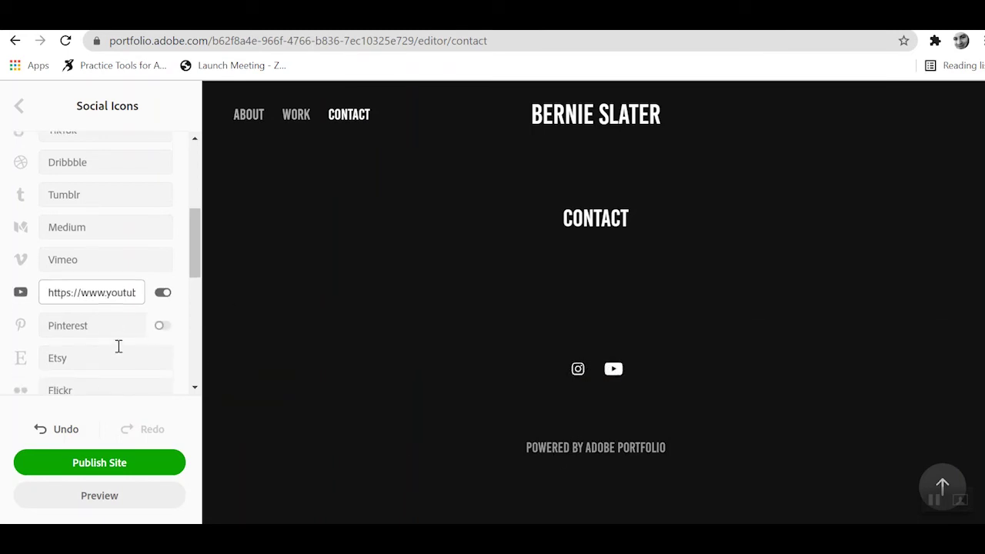
scroll(119, 346, "down", 2)
scroll(119, 346, "down", 1)
scroll(119, 346, "down", 4)
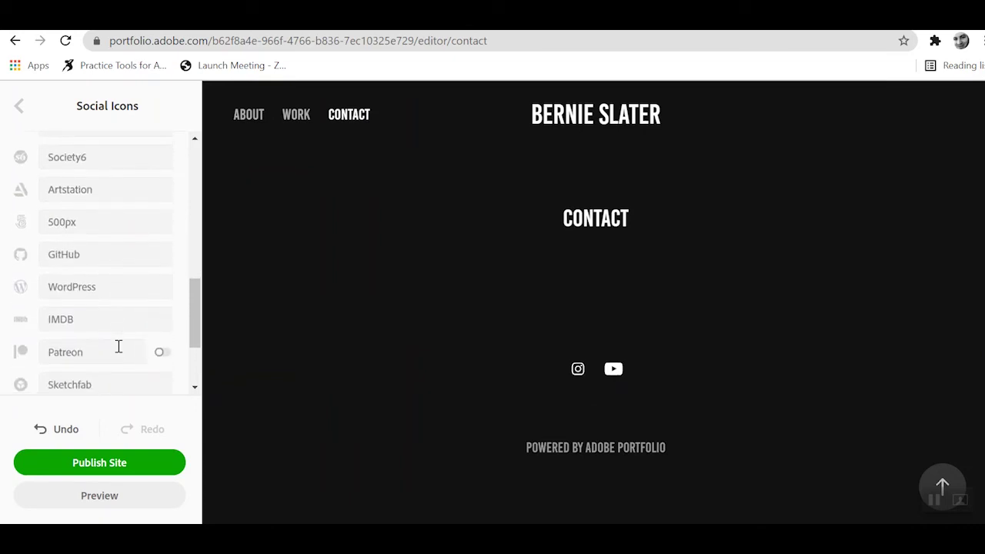
scroll(119, 346, "down", 1)
scroll(118, 346, "down", 1)
scroll(119, 347, "down", 1)
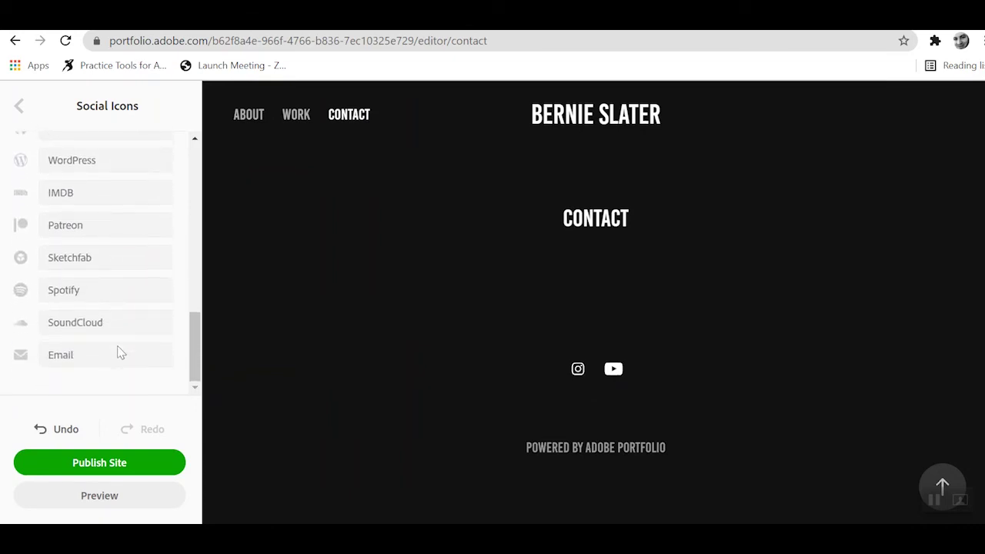
scroll(119, 348, "up", 1)
scroll(121, 352, "up", 5)
scroll(120, 350, "down", 4)
scroll(119, 347, "down", 4)
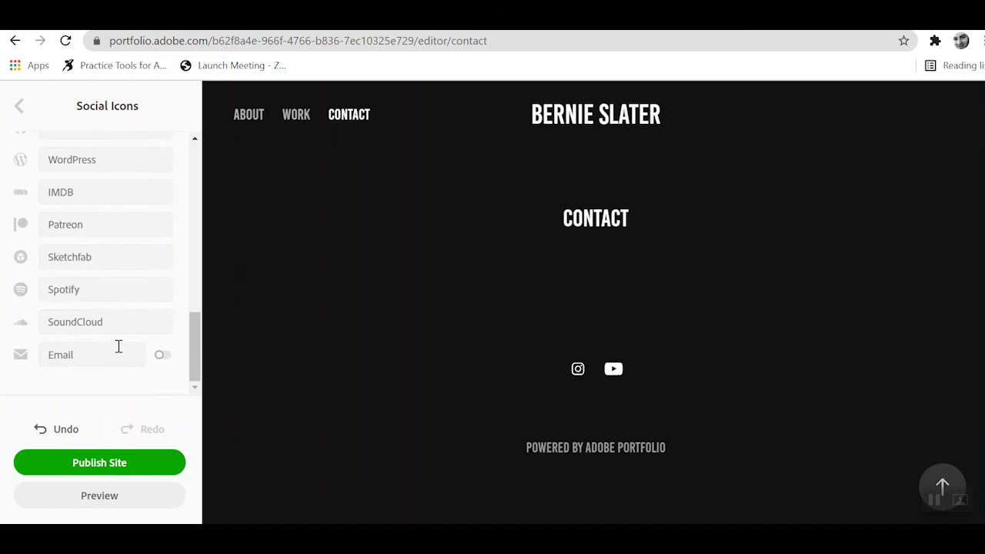
left_click(102, 354)
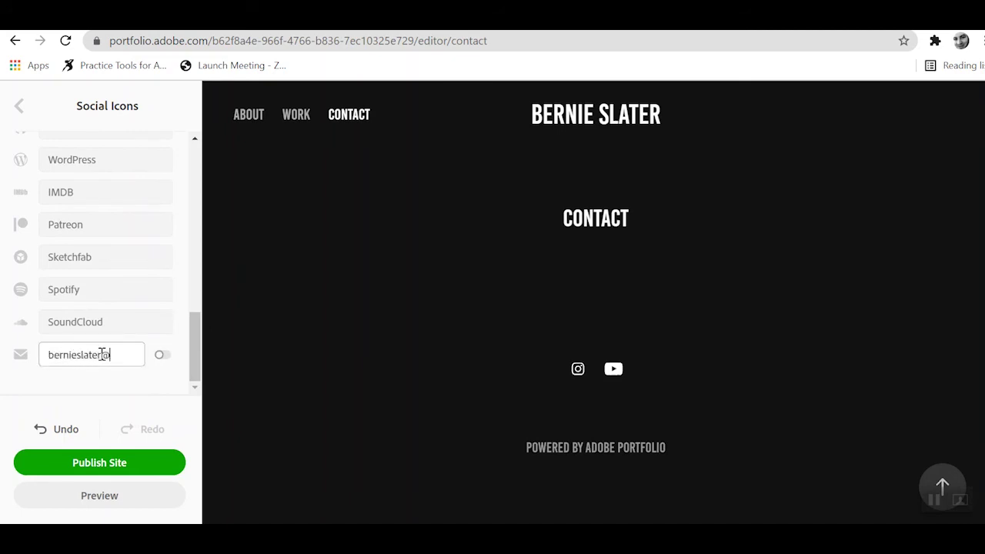
type(".com")
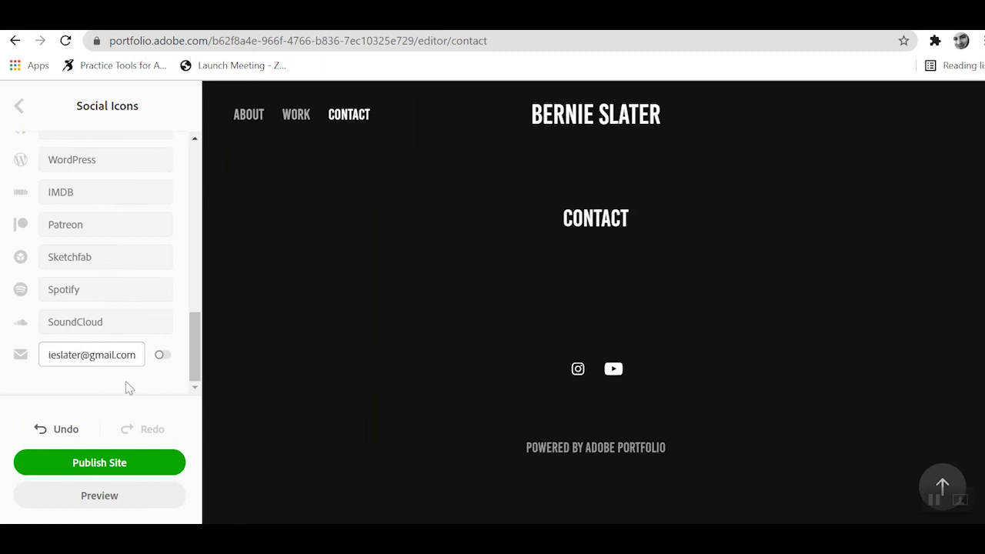
left_click(135, 389)
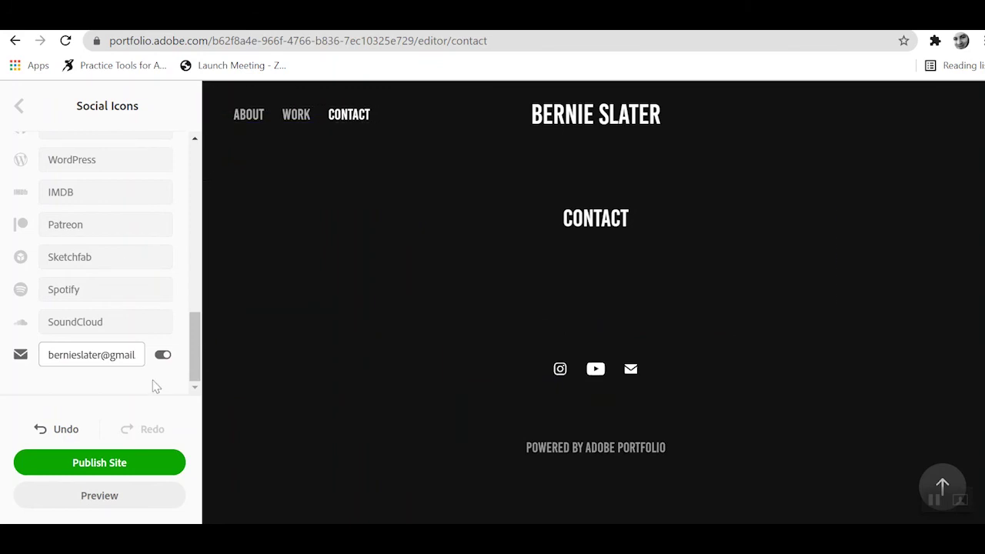
Step: Preview the whole site and scroll through the Work page
left_click(115, 499)
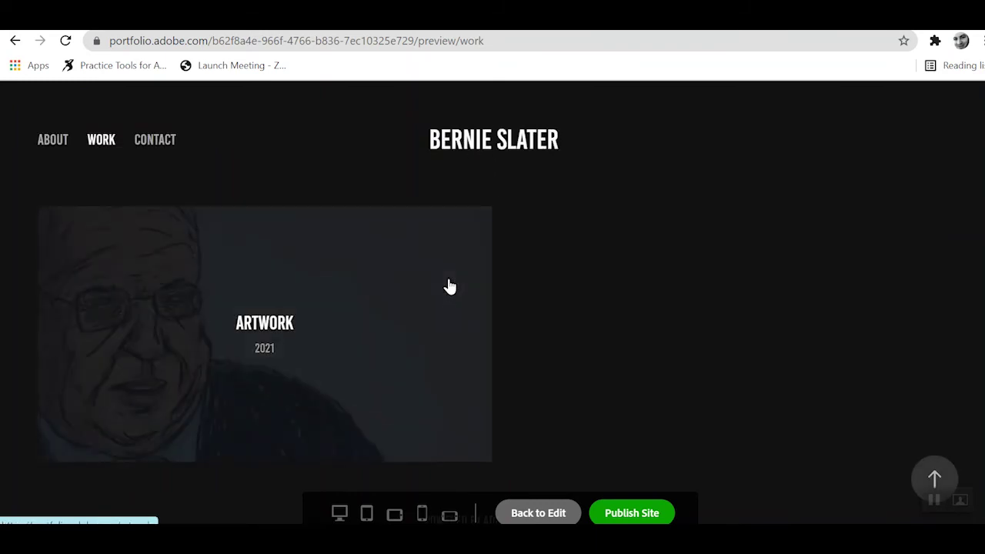
scroll(450, 286, "down", 1)
scroll(449, 285, "up", 1)
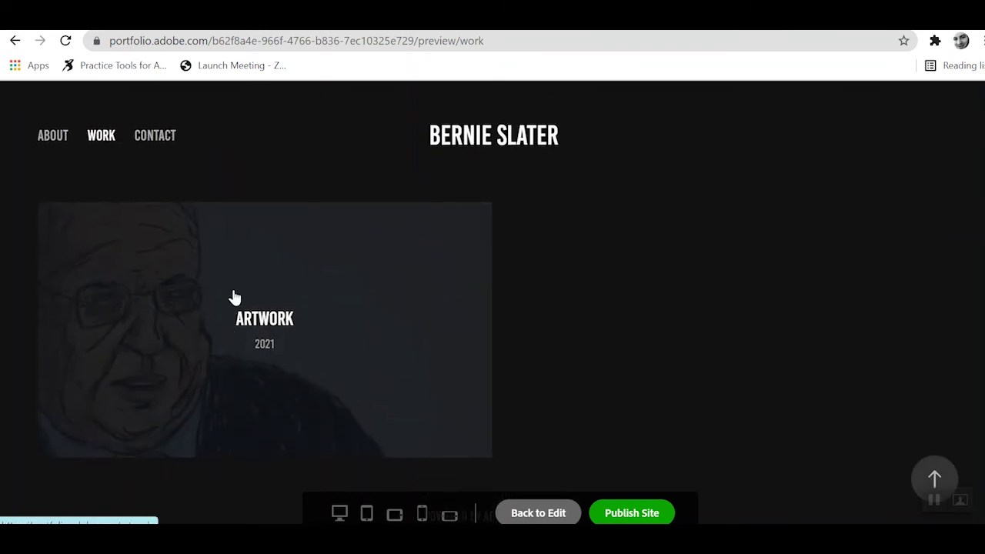
scroll(311, 346, "down", 1)
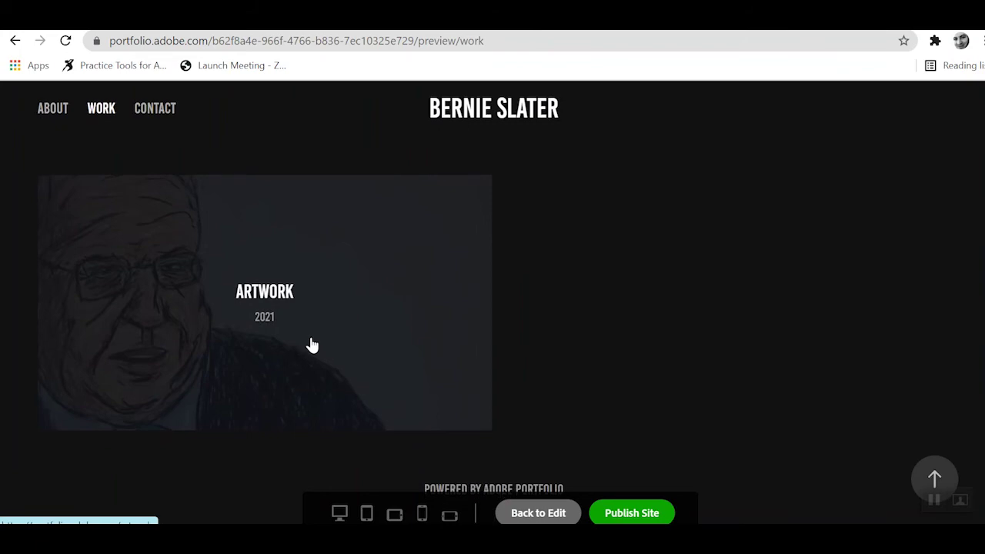
scroll(310, 346, "down", 1)
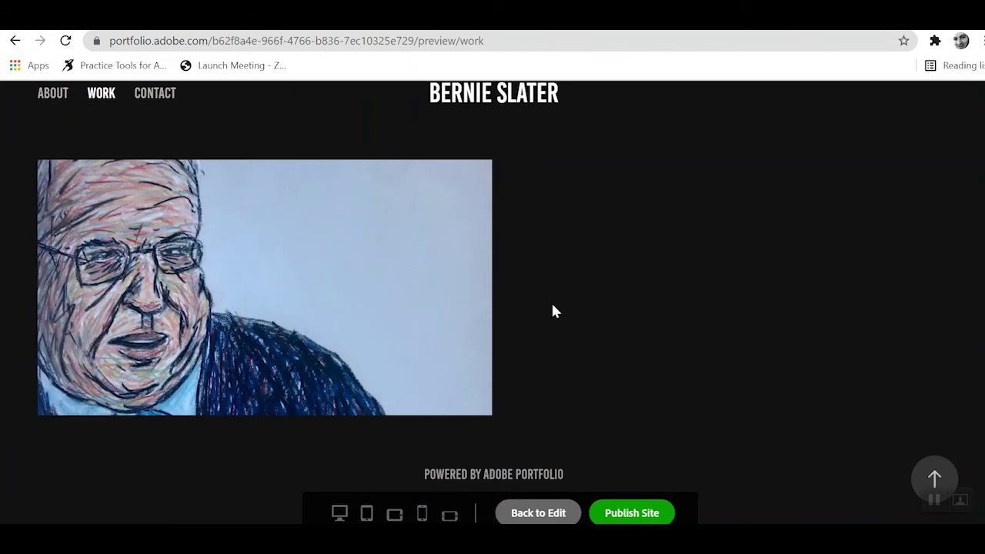
scroll(553, 305, "down", 1)
scroll(553, 306, "up", 1)
scroll(553, 305, "up", 1)
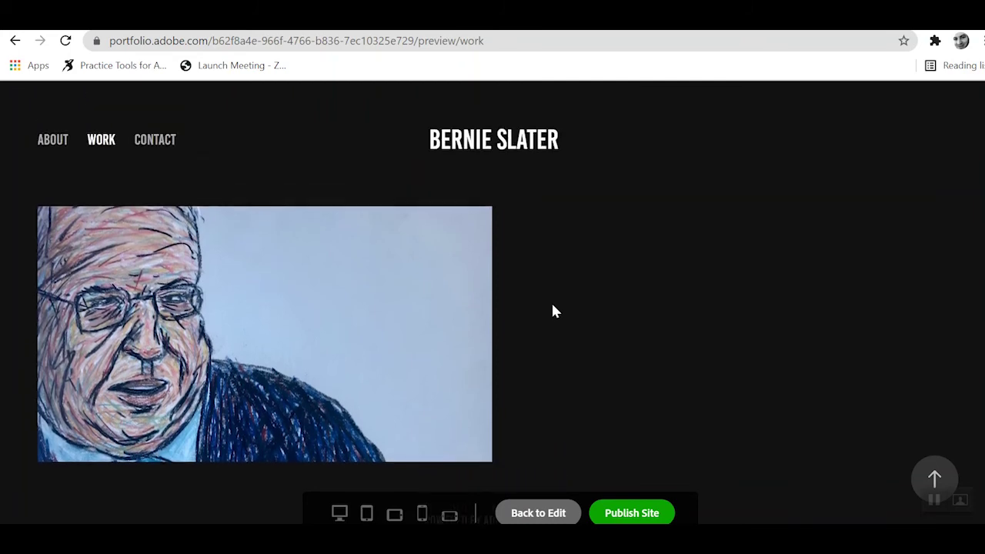
Step: View the preview at tablet, landscape tablet, phone and landscape phone sizes, then desktop
left_click(367, 514)
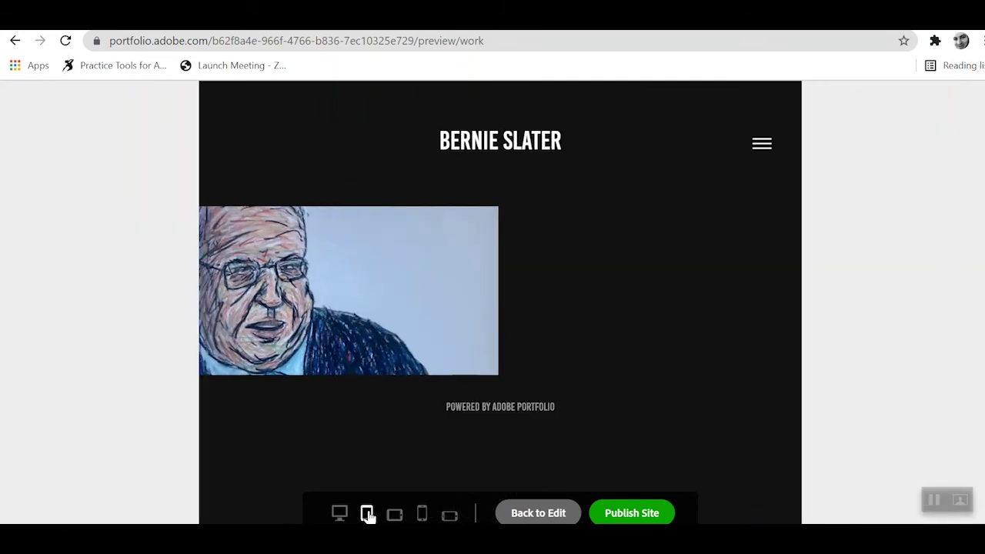
left_click(395, 514)
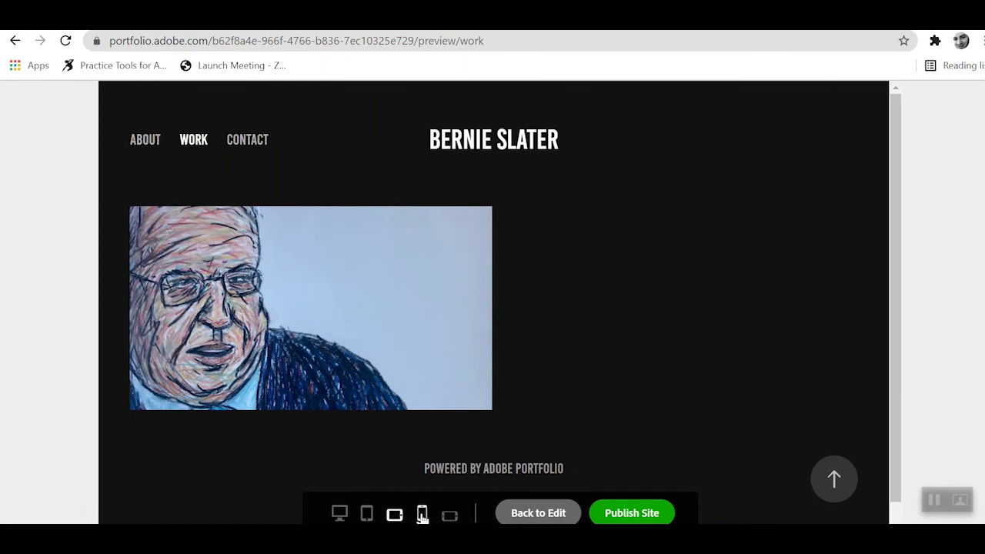
left_click(423, 516)
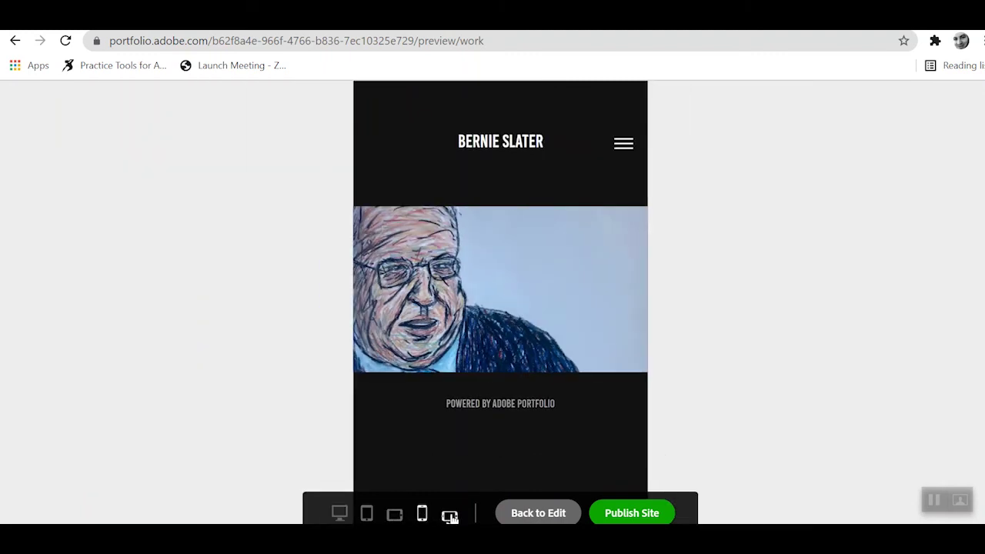
left_click(450, 515)
left_click(341, 514)
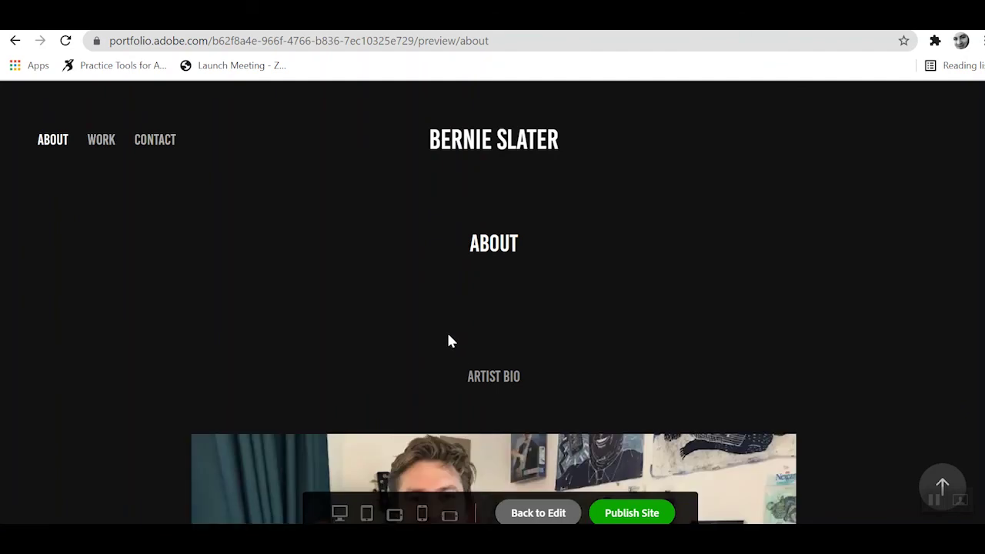
Step: Scroll the About preview to the photo, check it at phone size, then resume editing
scroll(450, 341, "down", 1)
scroll(450, 341, "down", 1)
scroll(448, 338, "down", 1)
scroll(447, 335, "down", 1)
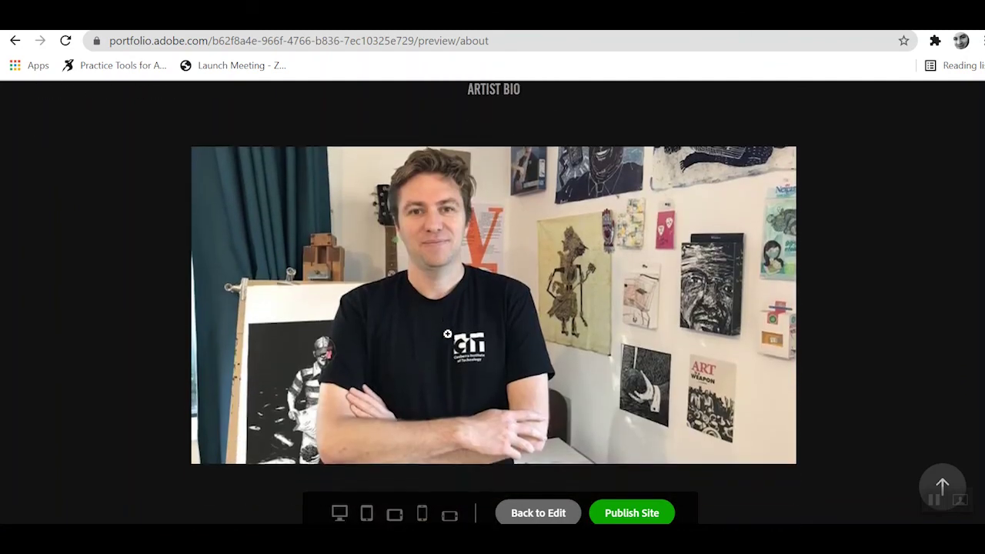
left_click(423, 514)
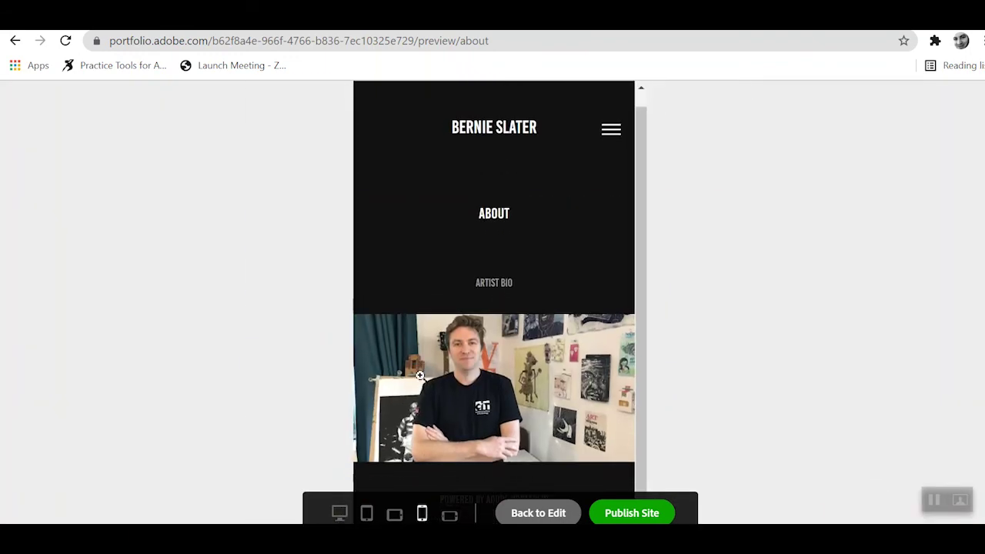
scroll(420, 376, "up", 1)
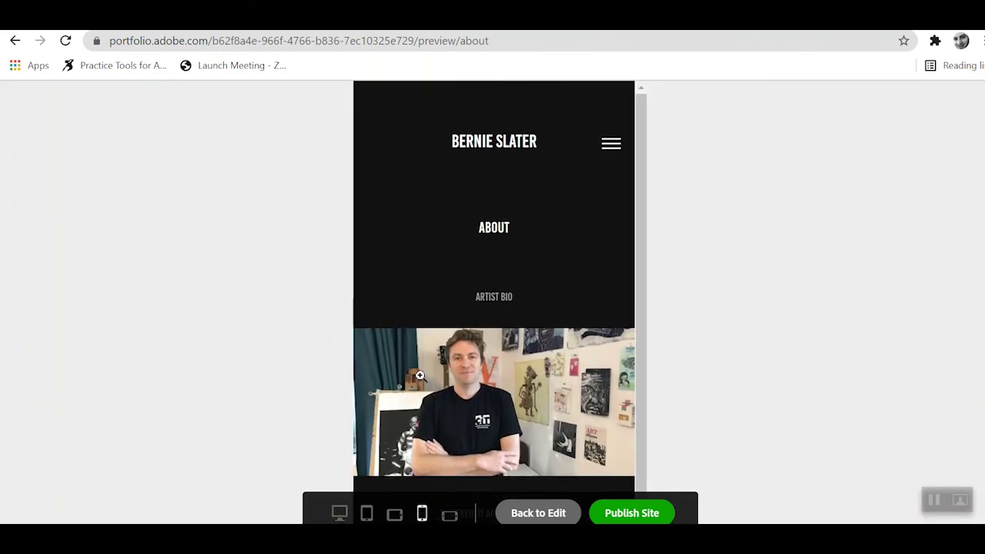
left_click(548, 516)
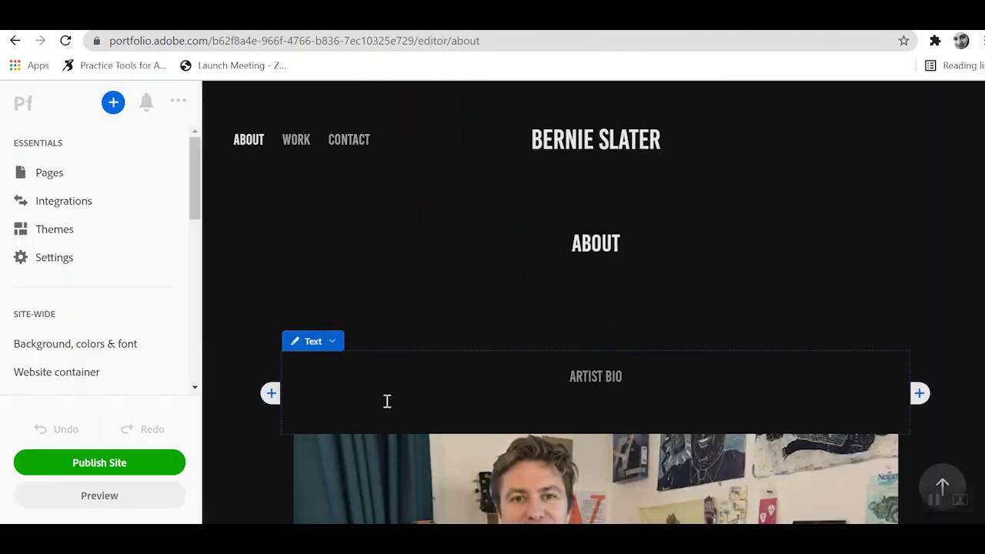
Step: Publish the site and select the live myportfolio.com address in the browser
left_click(117, 469)
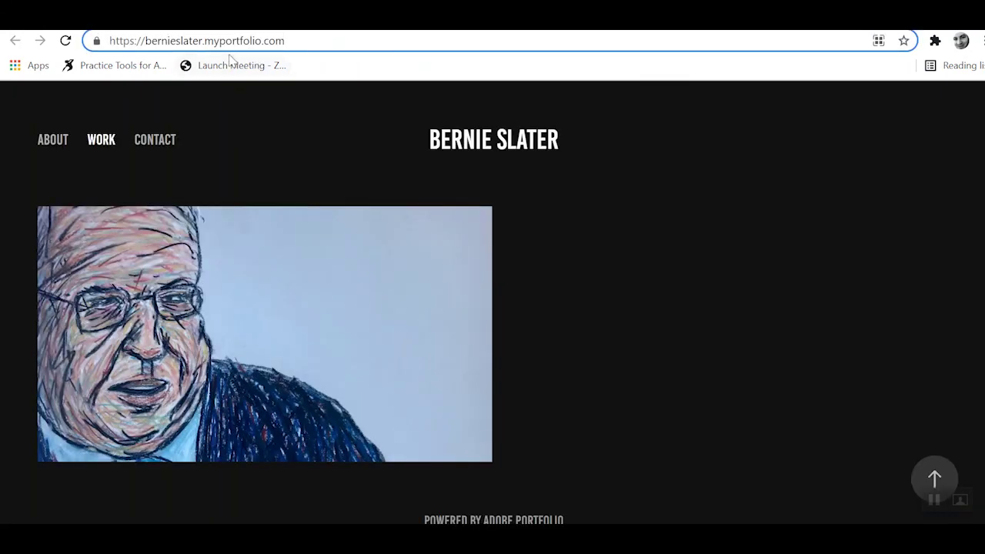
triple_click(227, 43)
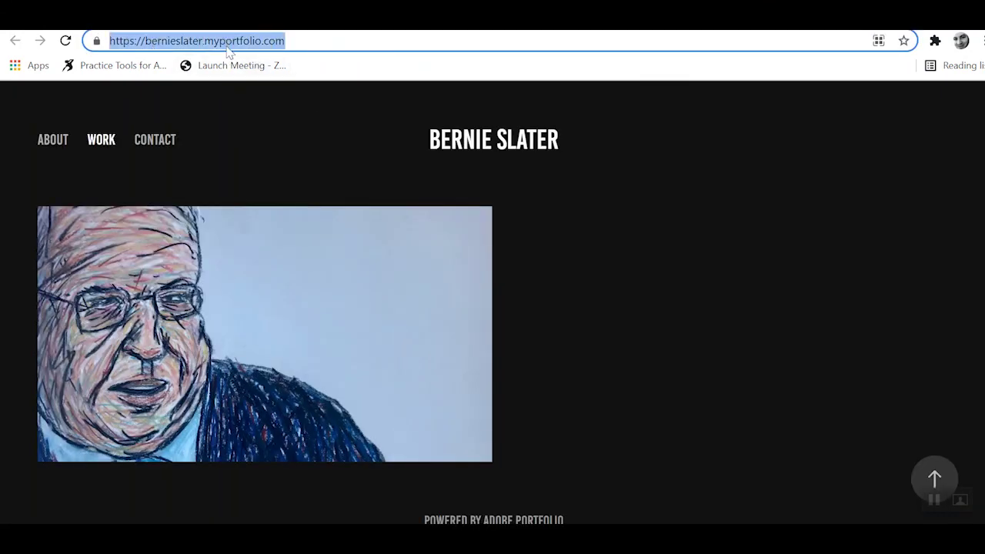